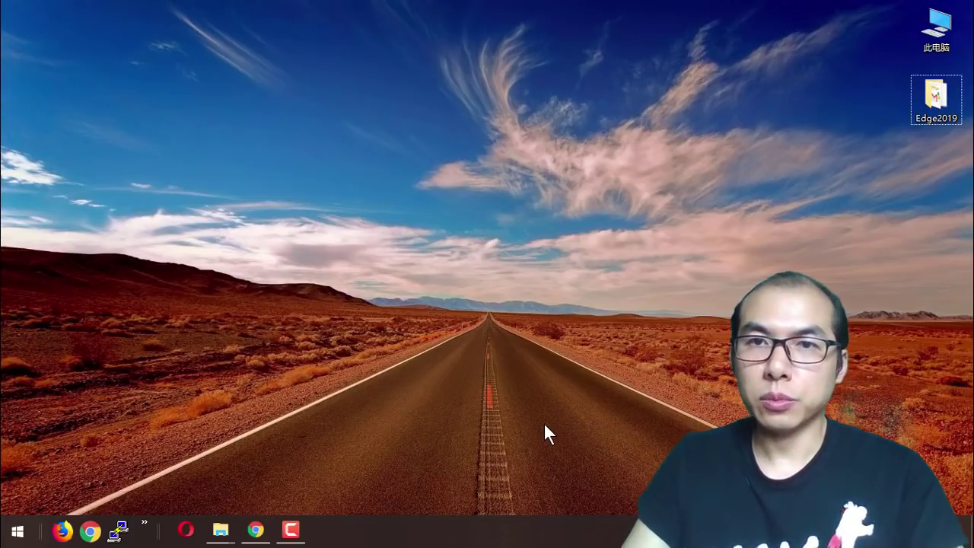
- Open the Oracle Cloud free promotion signup page and examine the offered credits and usage hours
{"action": "left_click", "coordinate": [255, 530]}
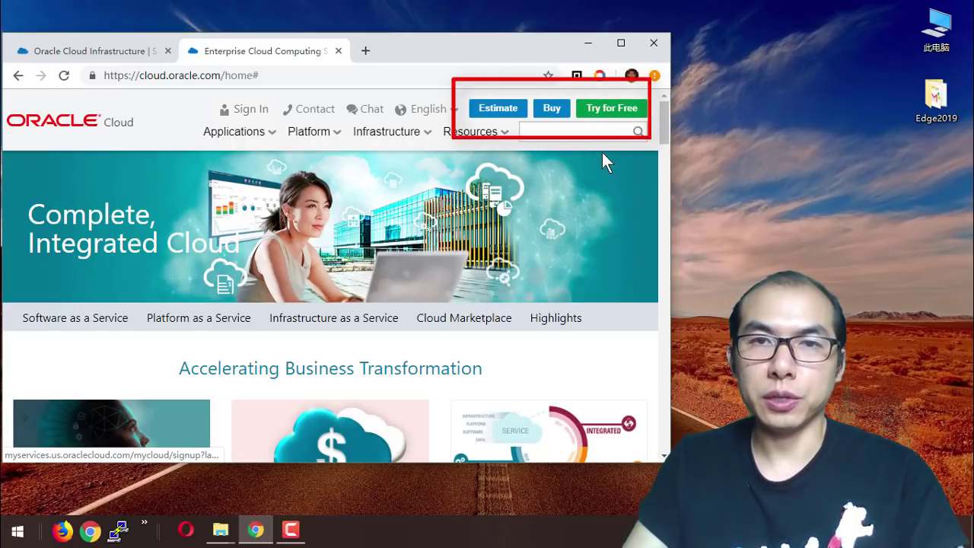
{"action": "left_click", "coordinate": [600, 224]}
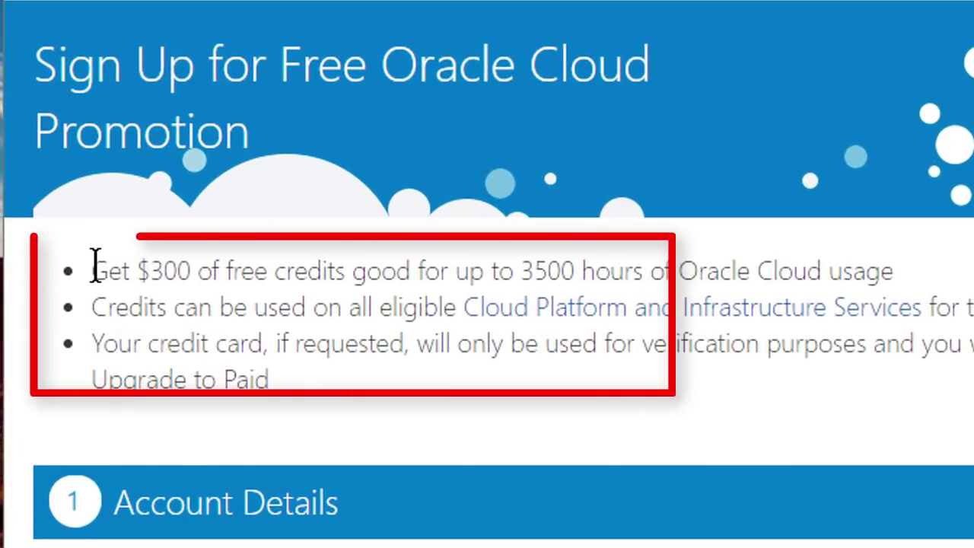
{"action": "left_click_drag", "start_coordinate": [92, 268], "coordinate": [353, 272]}
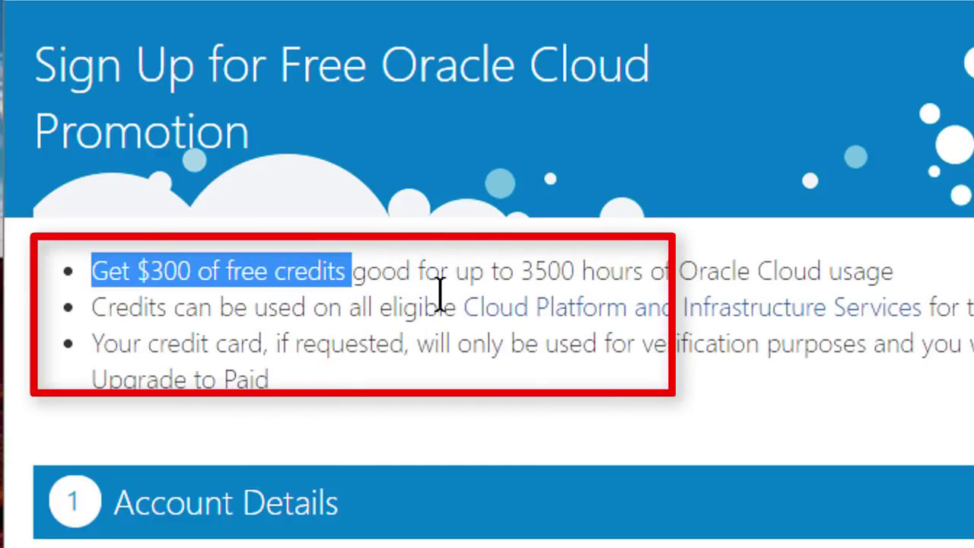
{"action": "left_click", "coordinate": [495, 269]}
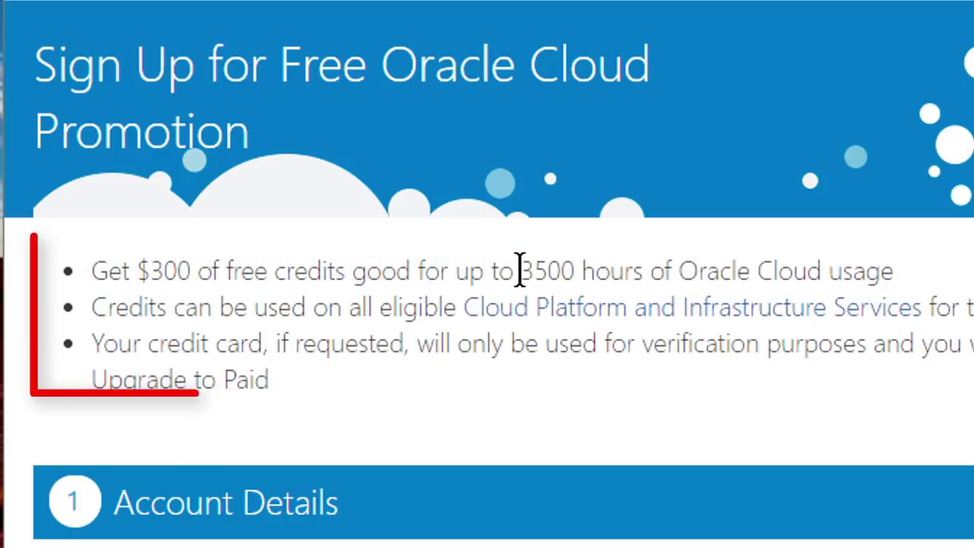
{"action": "left_click_drag", "start_coordinate": [521, 270], "coordinate": [897, 272]}
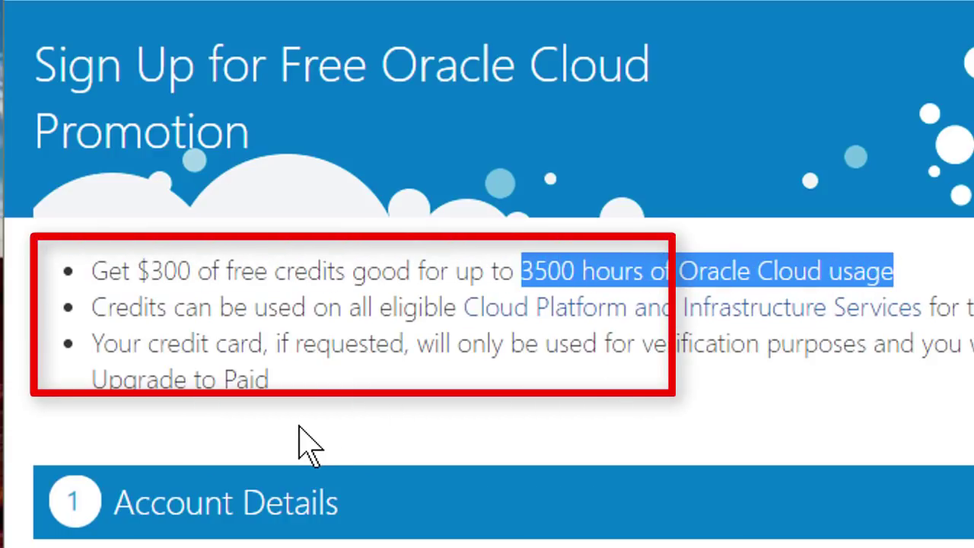
{"action": "left_click", "coordinate": [335, 315]}
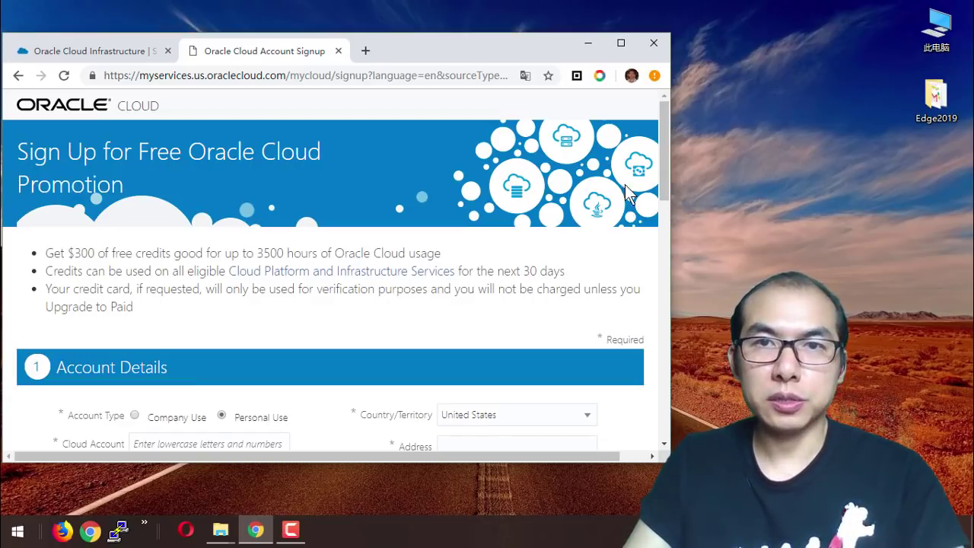
- Look through the signup form's account details, verification code, credit card and terms sections
{"action": "left_click_drag", "start_coordinate": [665, 131], "coordinate": [676, 195]}
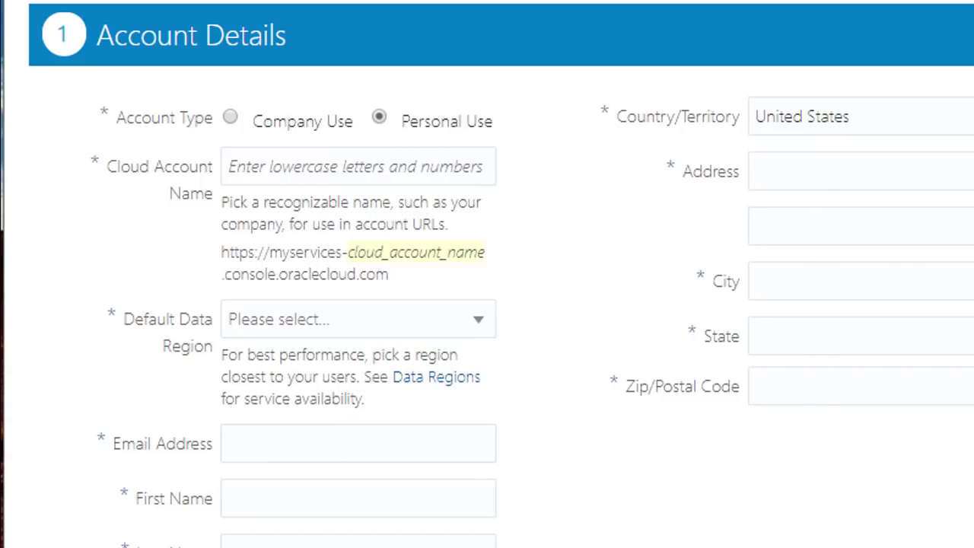
{"action": "scroll", "coordinate": [597, 289], "scroll_direction": "down", "scroll_amount": 10}
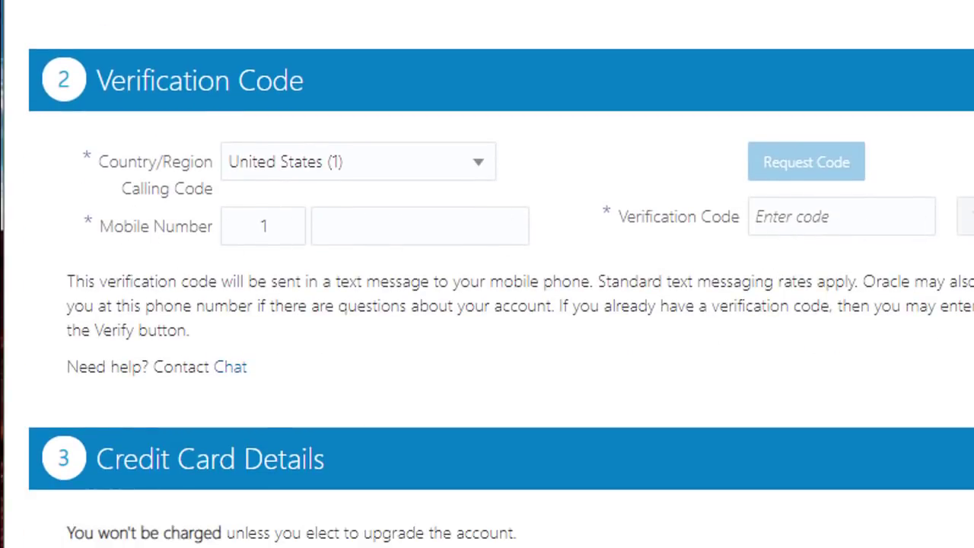
{"action": "scroll", "coordinate": [487, 274], "scroll_direction": "down", "scroll_amount": 5}
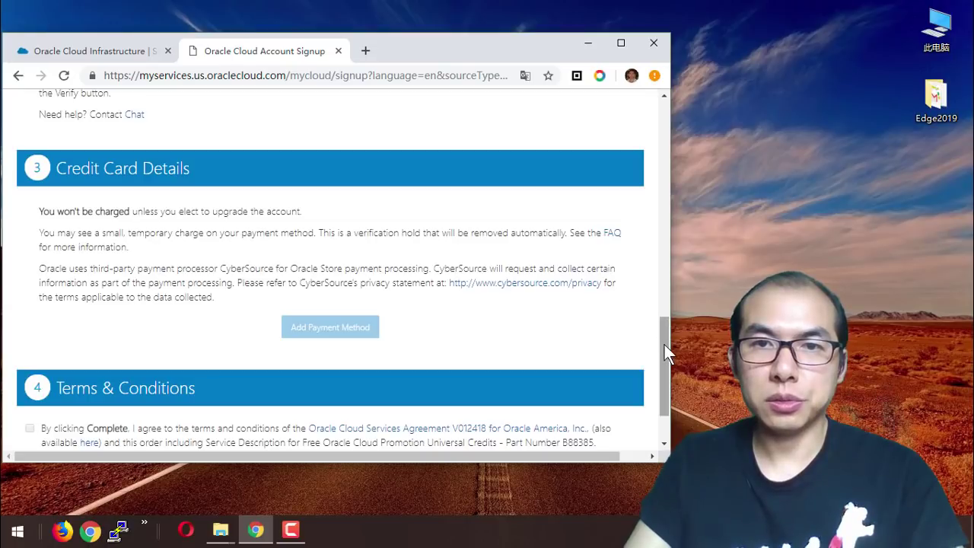
{"action": "left_click_drag", "start_coordinate": [664, 345], "coordinate": [667, 375]}
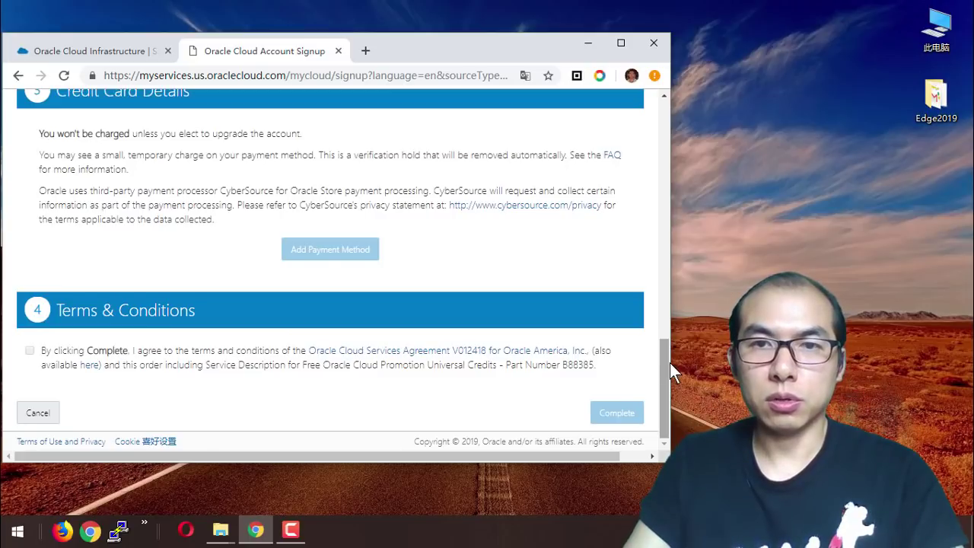
{"action": "left_click_drag", "start_coordinate": [666, 399], "coordinate": [661, 129]}
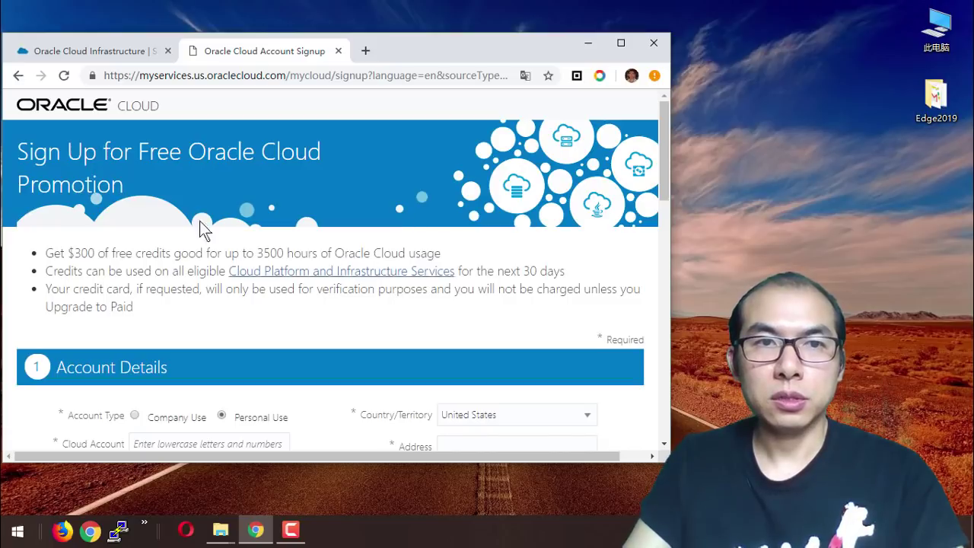
- Enter the cloud tenant name on the Oracle Cloud Infrastructure sign-in page and continue with single sign-on through oracleidentitycloudservice
{"action": "left_click", "coordinate": [88, 51]}
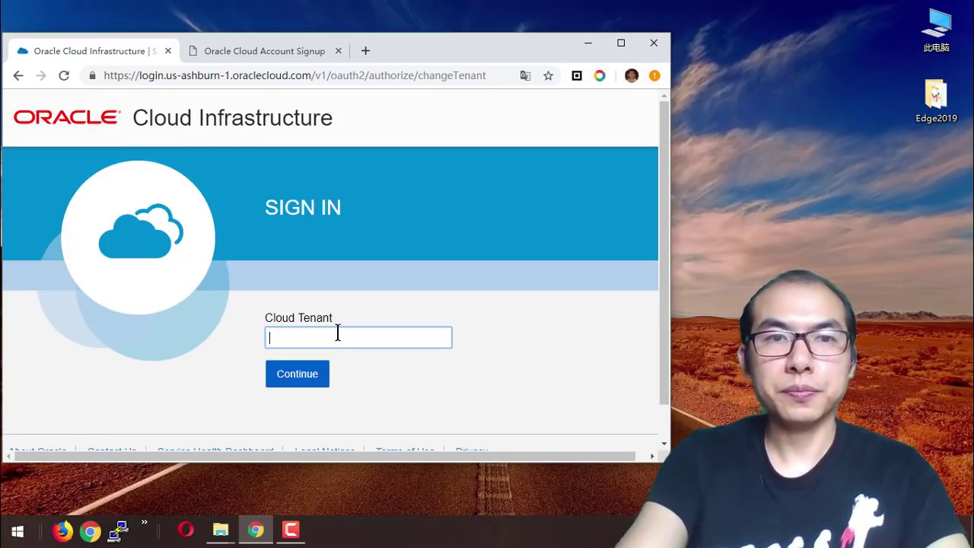
{"action": "type", "text": "tony"}
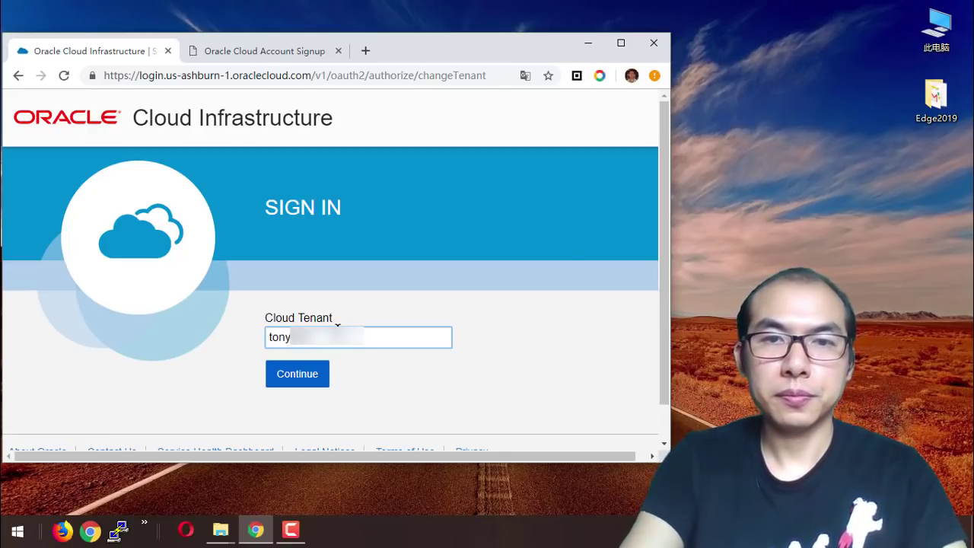
{"action": "key", "text": "Return"}
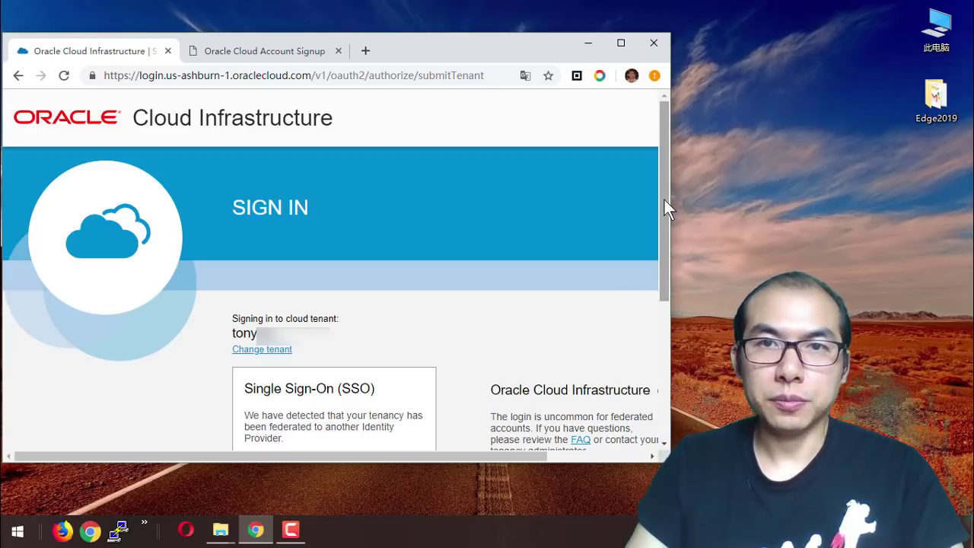
{"action": "left_click_drag", "start_coordinate": [664, 200], "coordinate": [665, 376]}
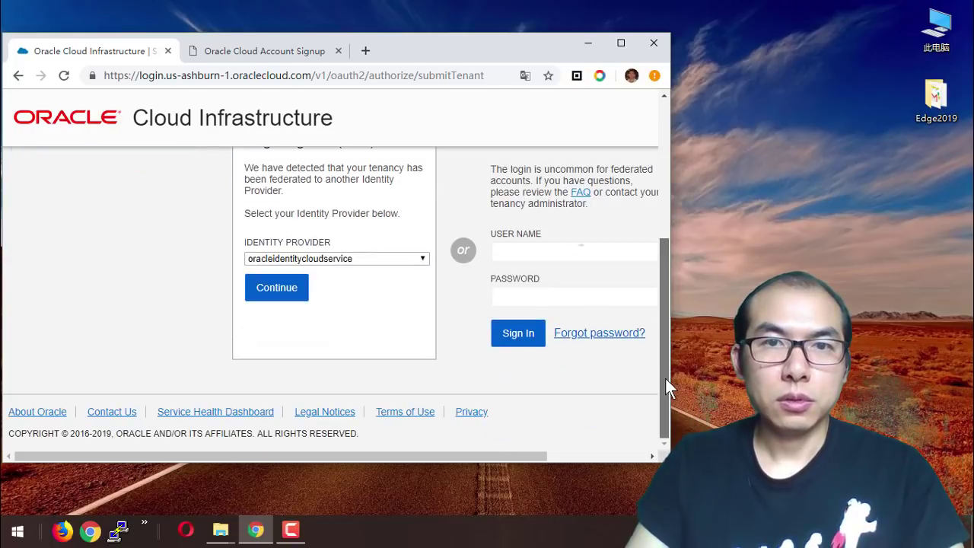
{"action": "left_click", "coordinate": [256, 295]}
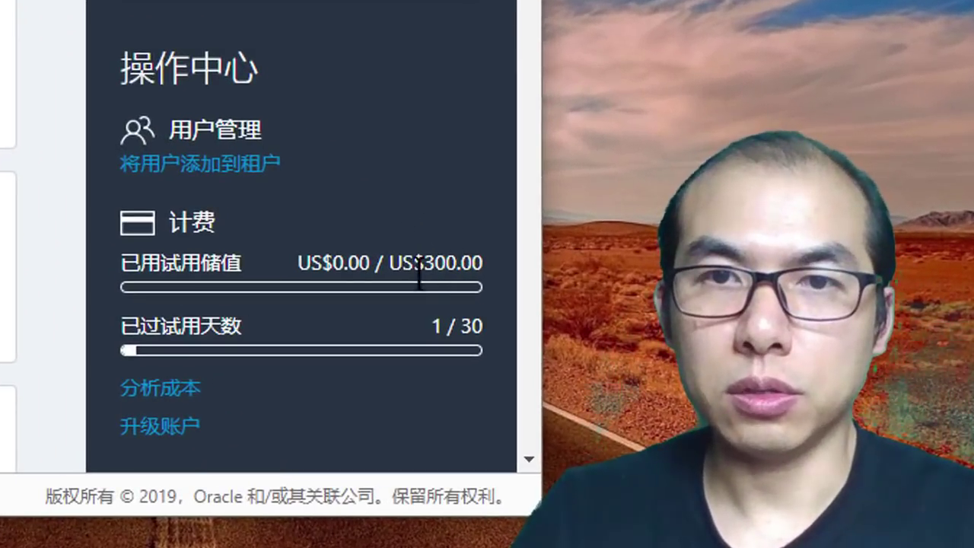
- Check the trial credit allowance in the billing section of the console home page
{"action": "double_click", "coordinate": [399, 263]}
{"action": "mouse_move", "coordinate": [450, 271]}
{"action": "left_mouse_down"}
{"action": "mouse_move", "coordinate": [513, 298]}
{"action": "mouse_move", "coordinate": [452, 257]}
{"action": "left_mouse_up"}
{"action": "left_click", "coordinate": [452, 259]}
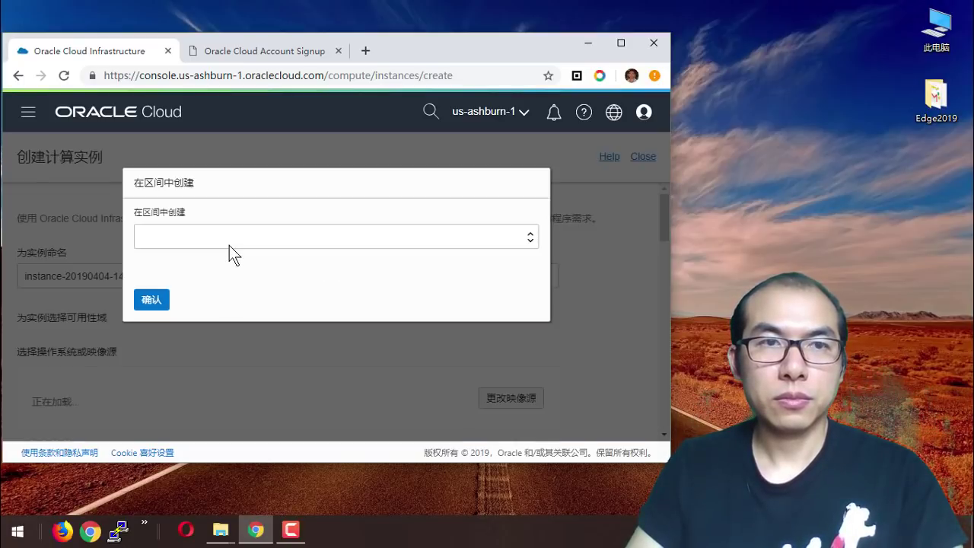
- Choose the root compartment as the place to create the new compute instance and confirm
{"action": "left_click", "coordinate": [231, 236]}
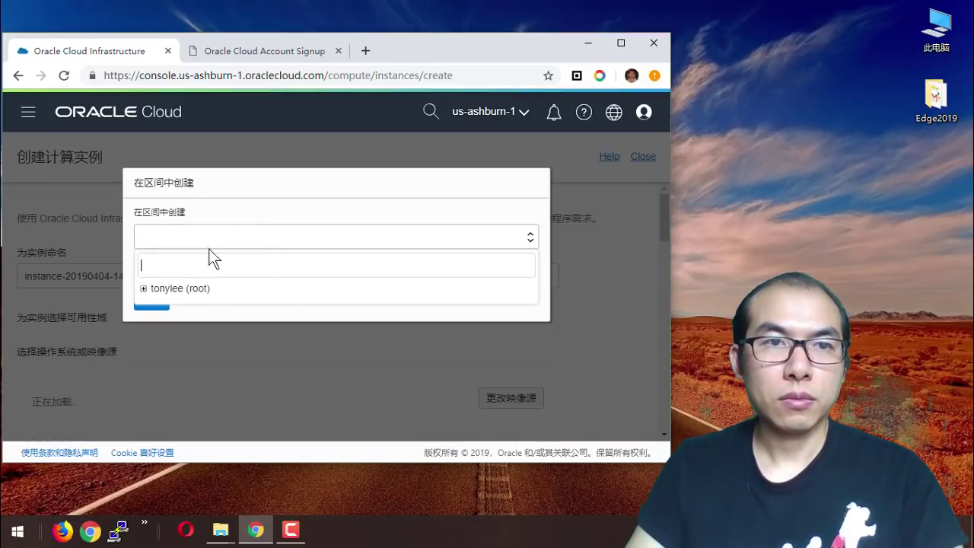
{"action": "left_click", "coordinate": [181, 289]}
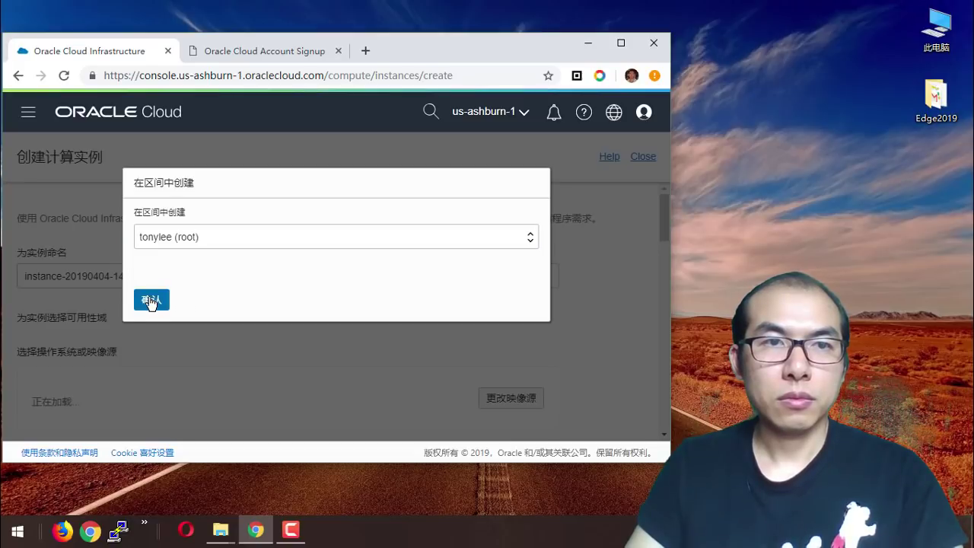
{"action": "left_click", "coordinate": [151, 301]}
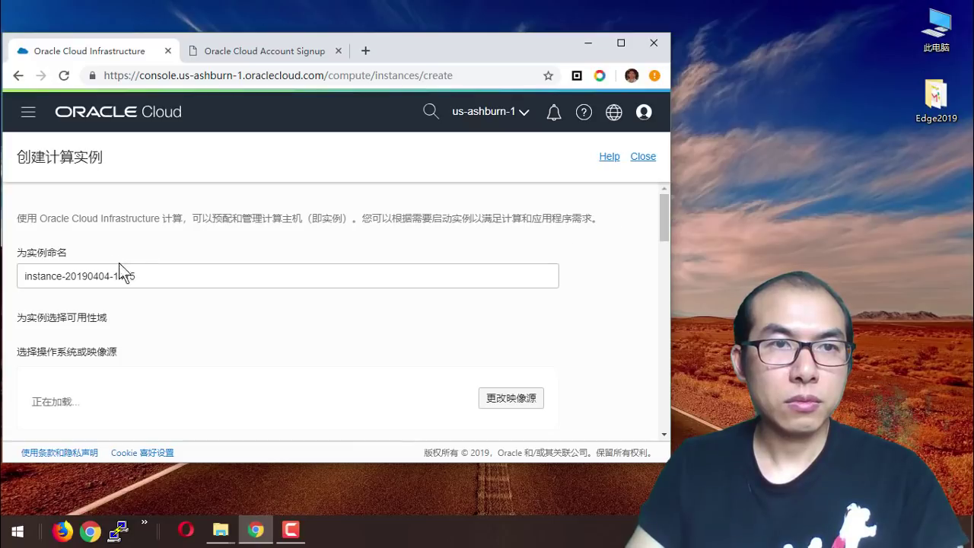
- Replace the default compute instance name with TonyVPS
{"action": "left_click", "coordinate": [161, 273]}
{"action": "left_click_drag", "start_coordinate": [204, 274], "coordinate": [21, 276]}
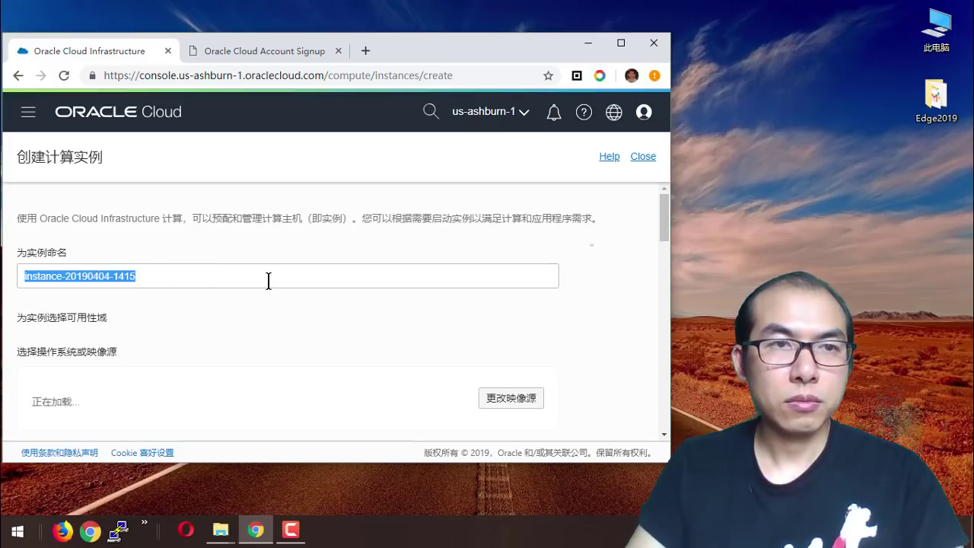
{"action": "type", "text": "Tony"}
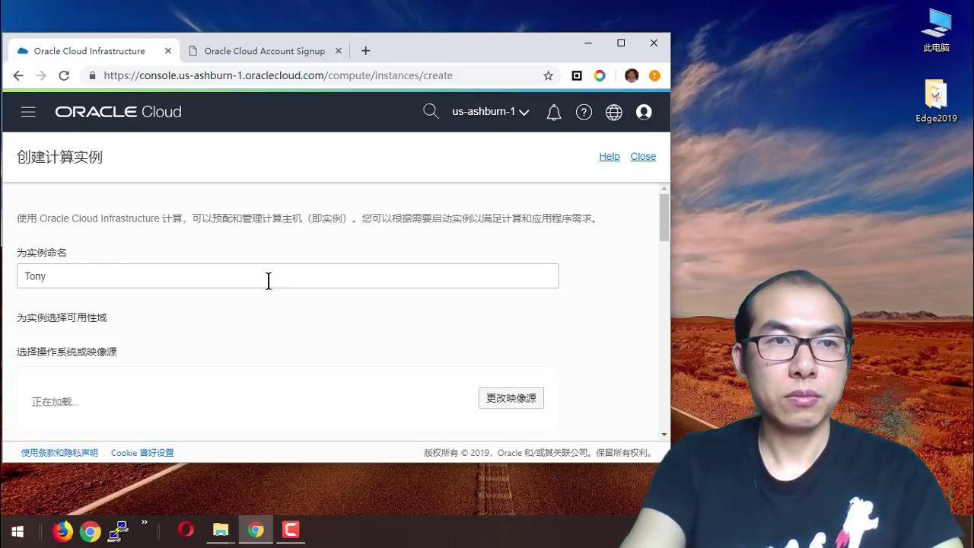
{"action": "type", "text": "VPS"}
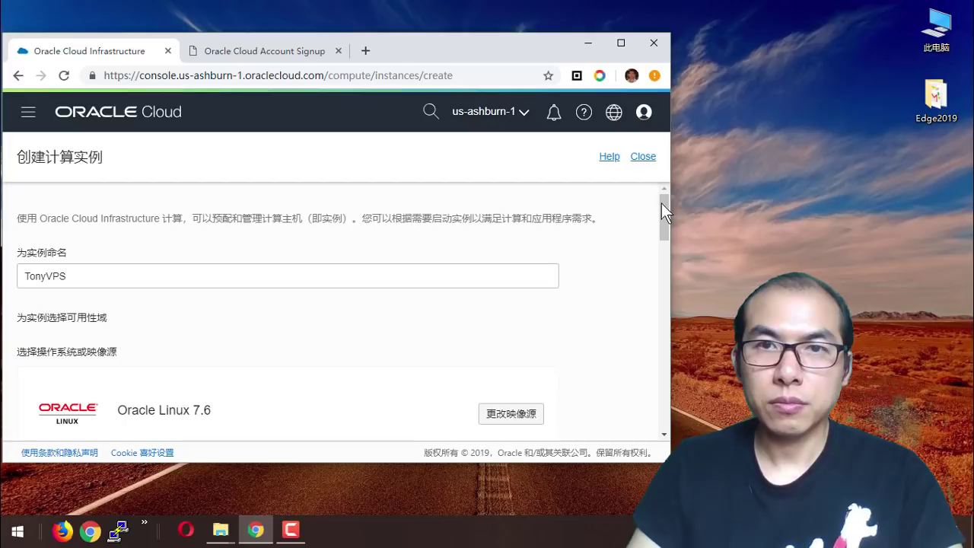
- Change the instance's image source to the Canonical Ubuntu 18.04 platform image
{"action": "left_click_drag", "start_coordinate": [662, 203], "coordinate": [664, 228]}
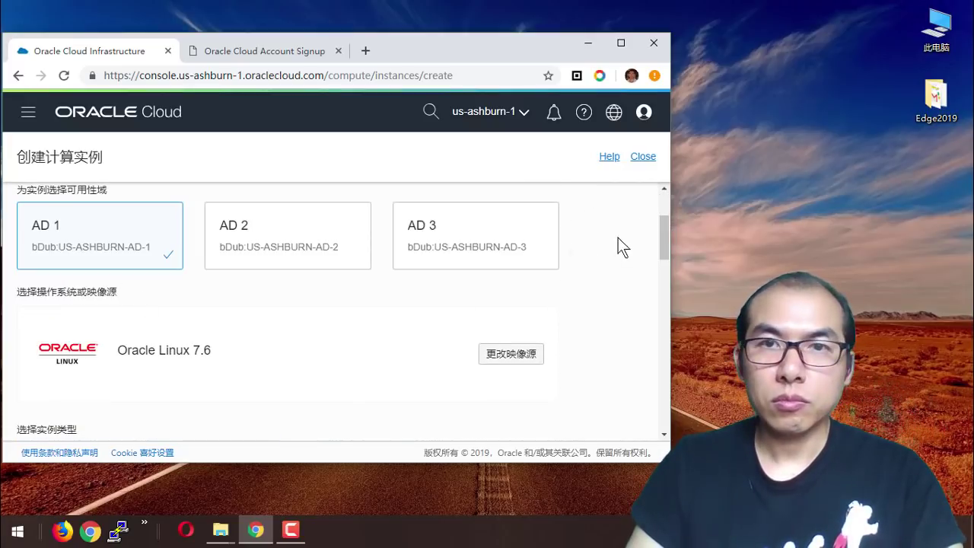
{"action": "mouse_move", "coordinate": [662, 235]}
{"action": "left_mouse_down"}
{"action": "mouse_move", "coordinate": [662, 217]}
{"action": "mouse_move", "coordinate": [666, 237]}
{"action": "left_mouse_up"}
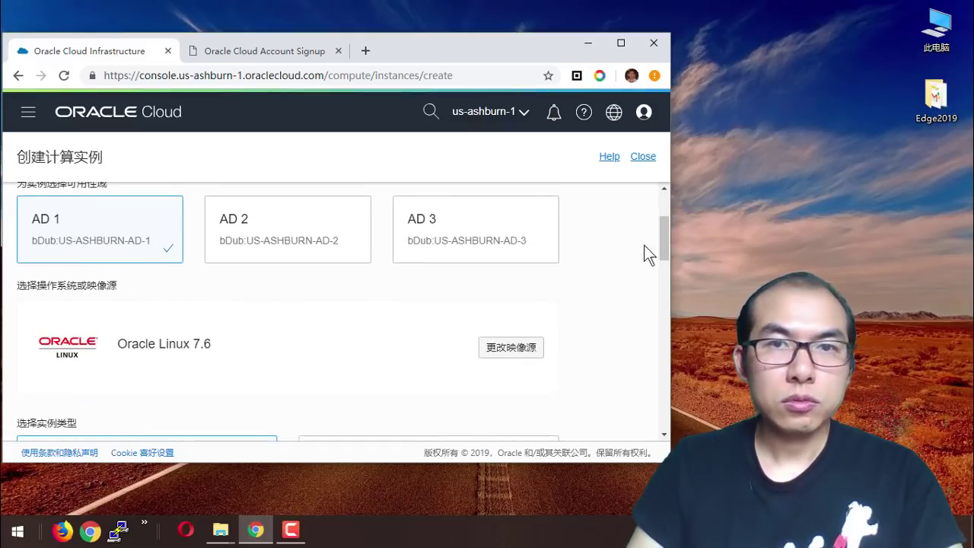
{"action": "left_click_drag", "start_coordinate": [666, 249], "coordinate": [665, 243]}
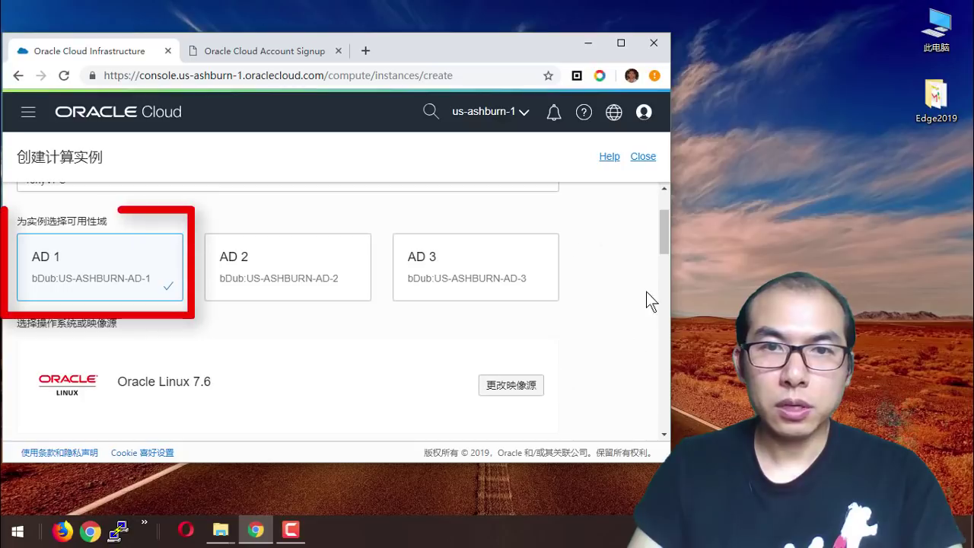
{"action": "left_click_drag", "start_coordinate": [666, 239], "coordinate": [668, 253]}
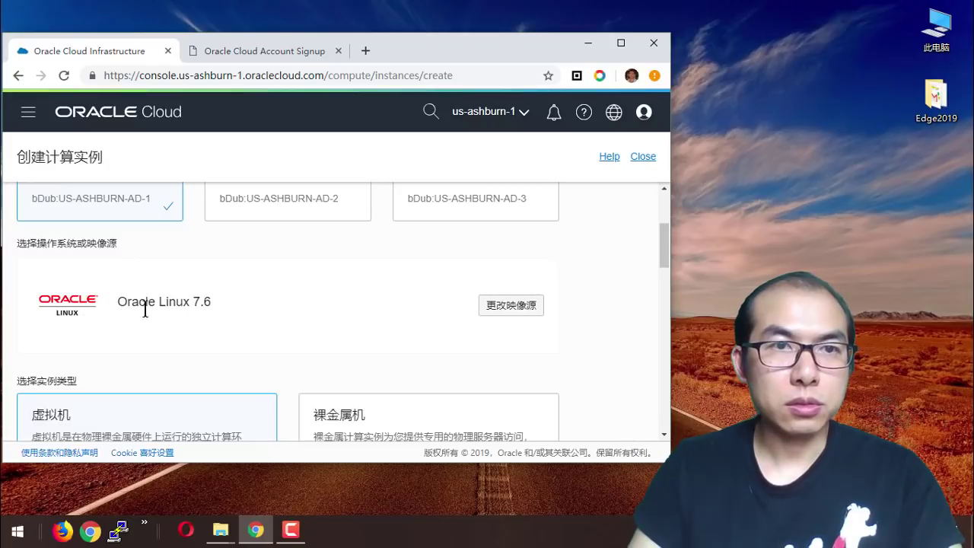
{"action": "left_click", "coordinate": [522, 309]}
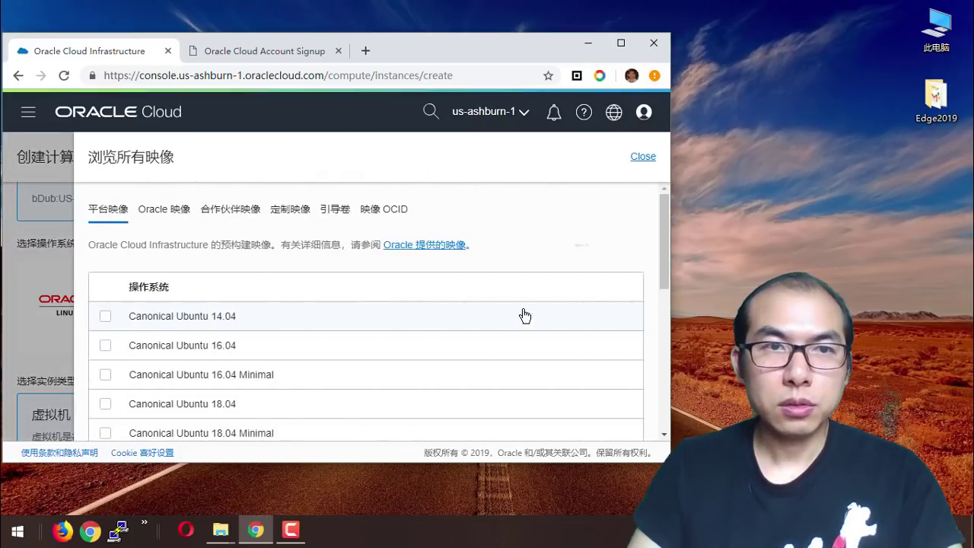
{"action": "left_click_drag", "start_coordinate": [666, 221], "coordinate": [679, 313]}
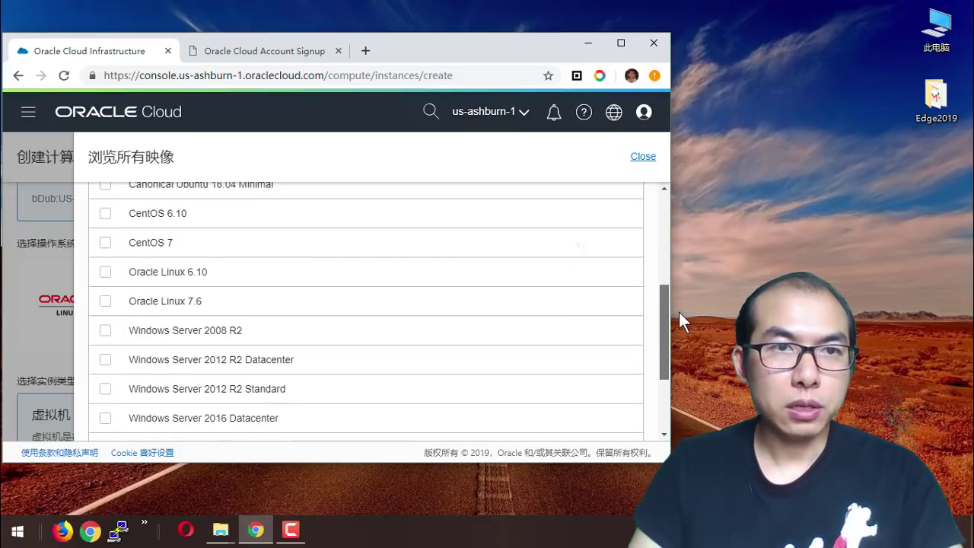
{"action": "left_click_drag", "start_coordinate": [679, 312], "coordinate": [682, 348]}
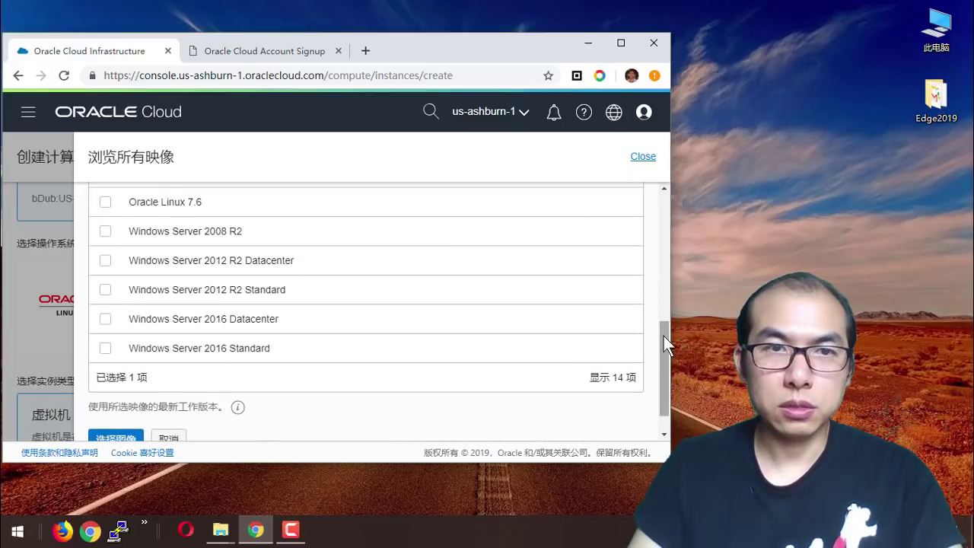
{"action": "left_click_drag", "start_coordinate": [663, 335], "coordinate": [670, 230]}
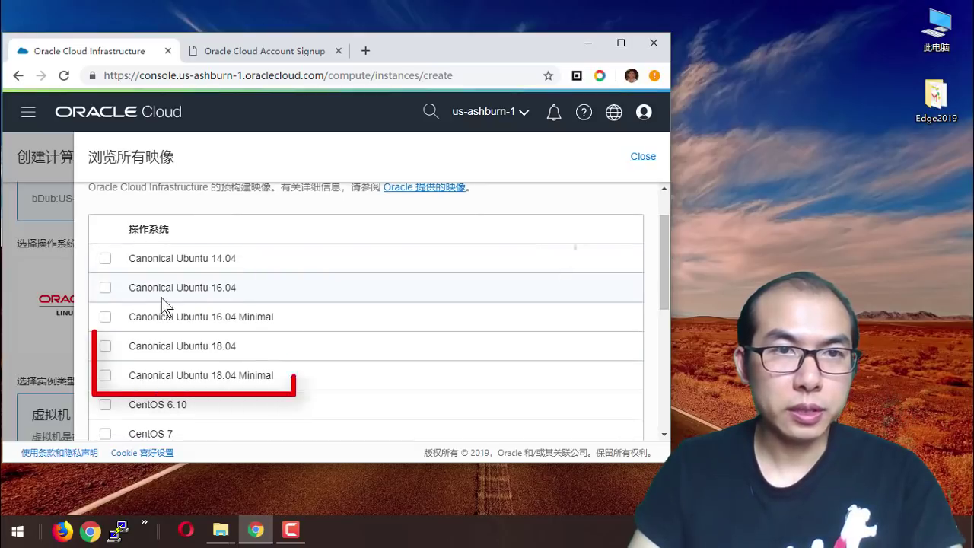
{"action": "left_click", "coordinate": [106, 346]}
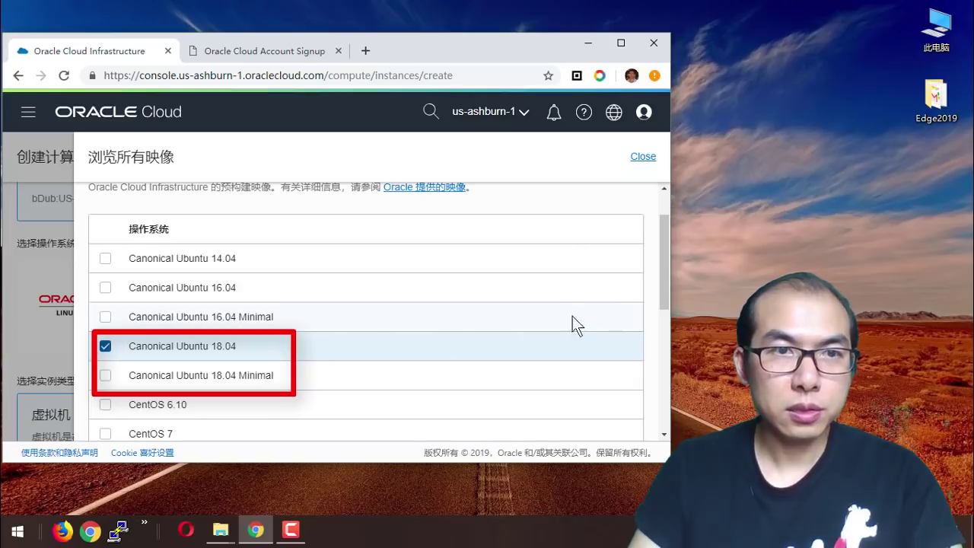
{"action": "left_click_drag", "start_coordinate": [664, 238], "coordinate": [666, 368]}
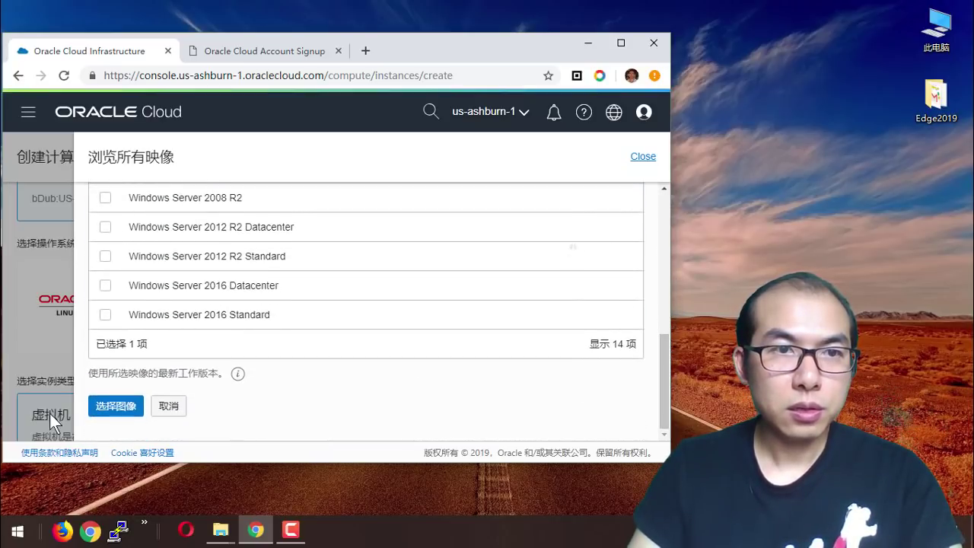
{"action": "left_click", "coordinate": [116, 408]}
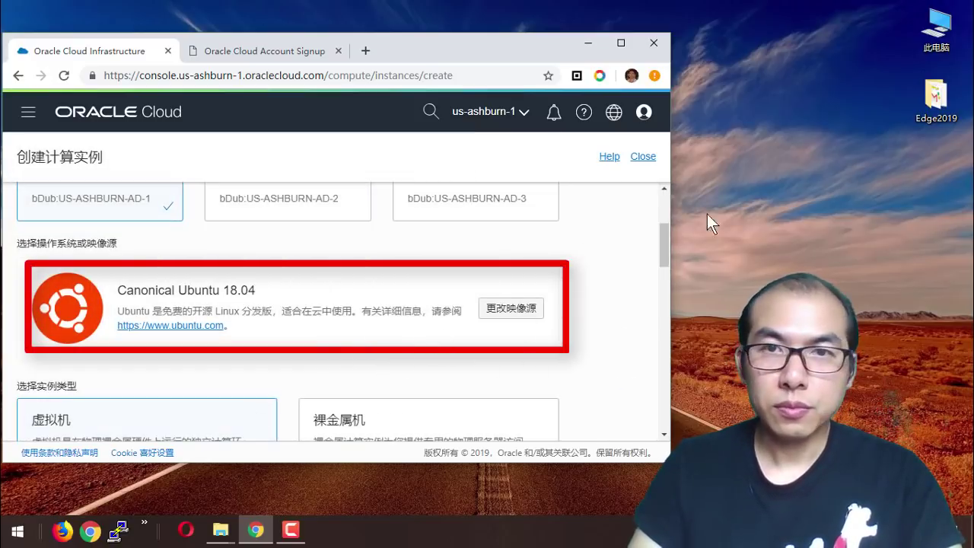
{"action": "left_click_drag", "start_coordinate": [667, 235], "coordinate": [665, 264]}
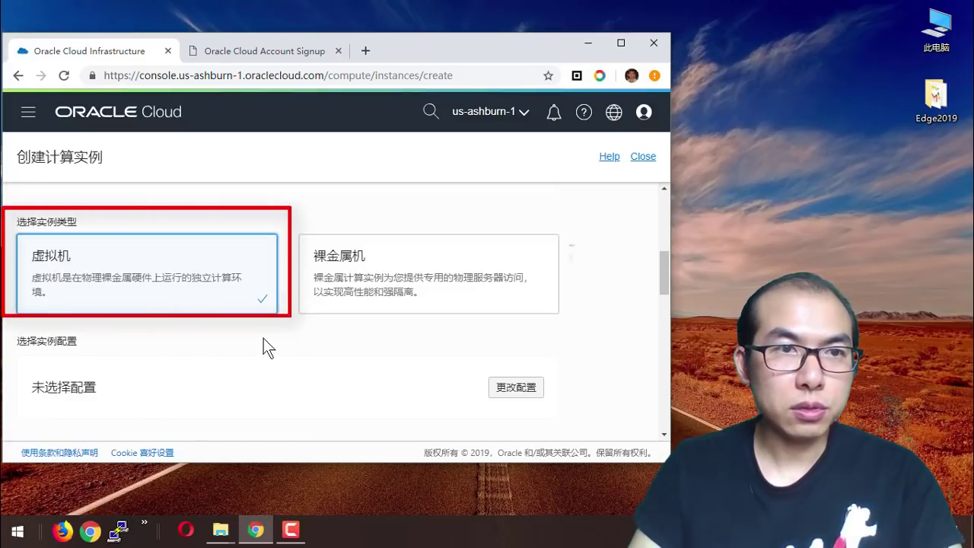
- Change the instance shape to VM.Standard.E2.1 with 1 OCPU and 8 GB of memory
{"action": "left_click_drag", "start_coordinate": [666, 261], "coordinate": [666, 276]}
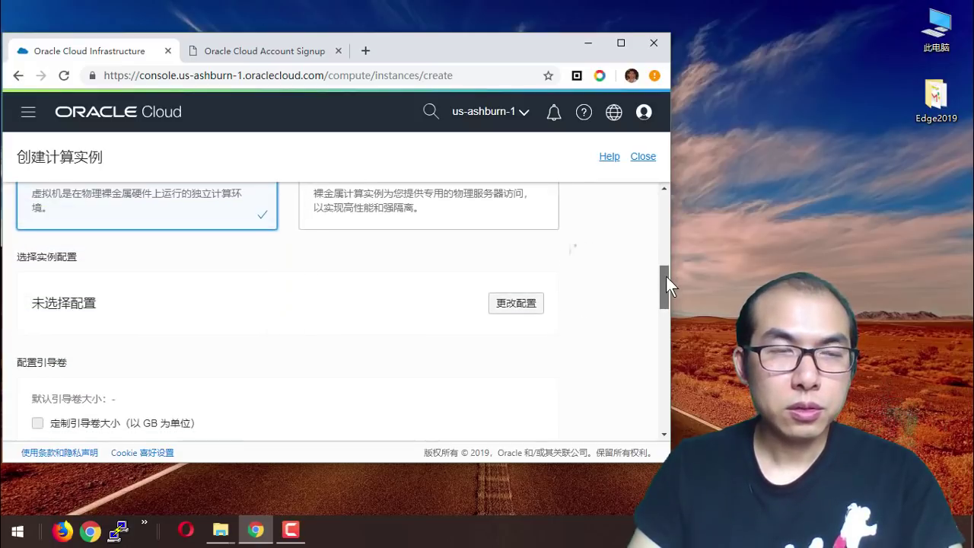
{"action": "left_click_drag", "start_coordinate": [666, 278], "coordinate": [666, 281]}
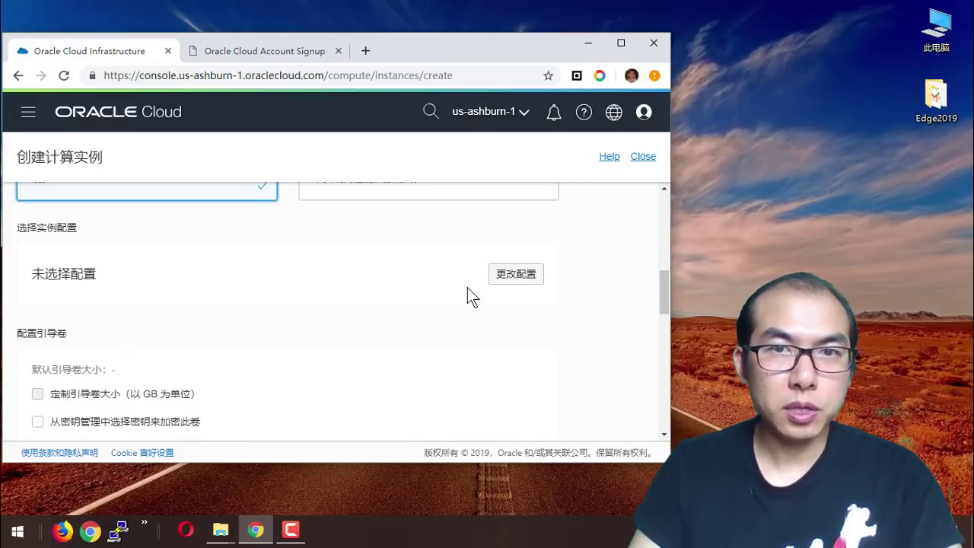
{"action": "left_click", "coordinate": [516, 275]}
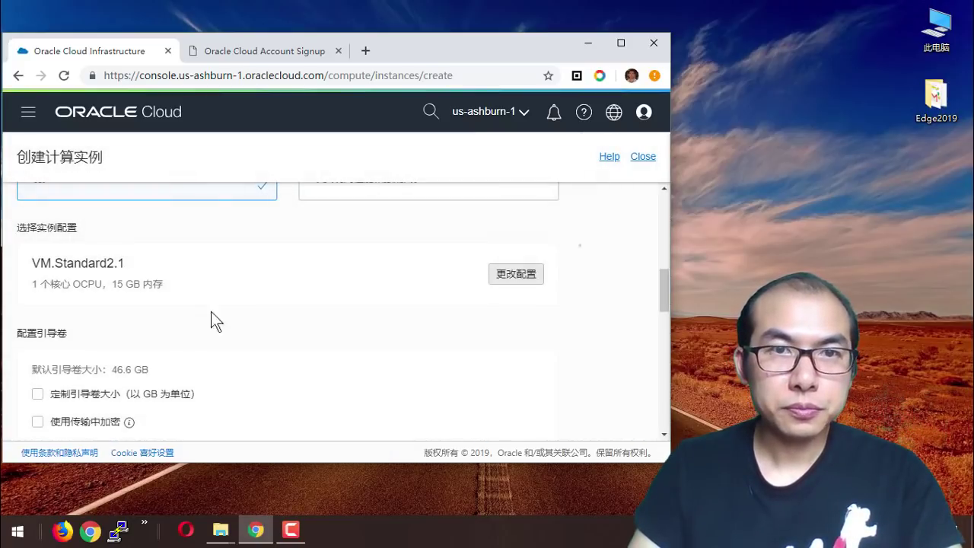
{"action": "left_click", "coordinate": [513, 280]}
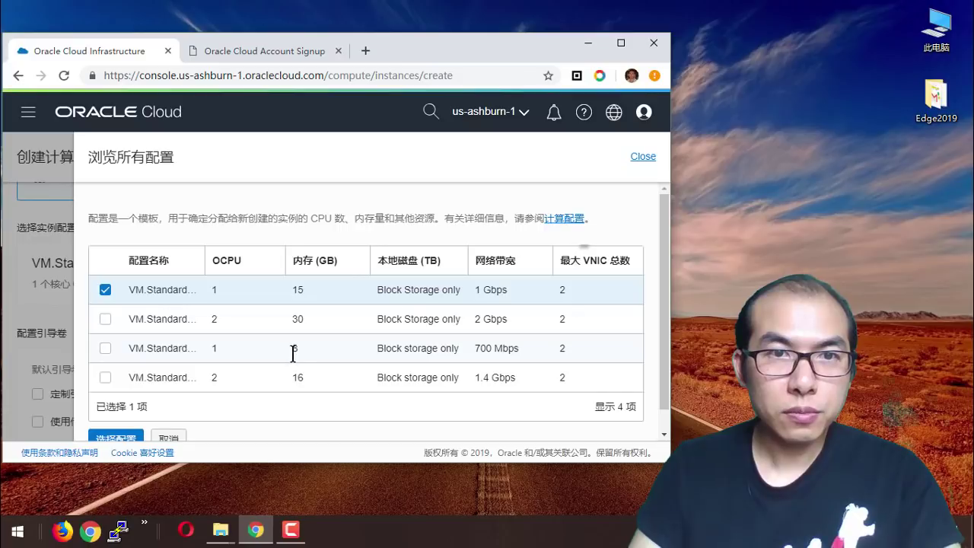
{"action": "left_click", "coordinate": [105, 348]}
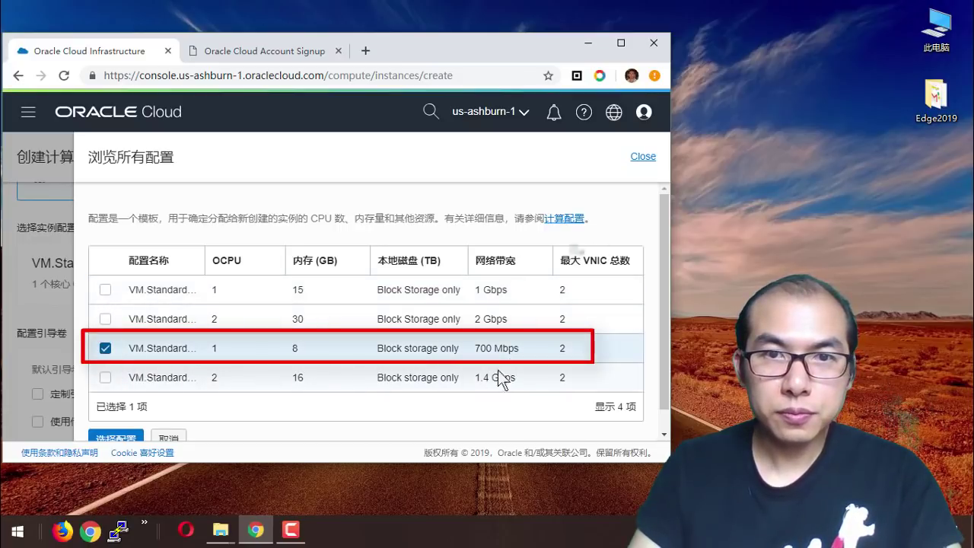
{"action": "left_click_drag", "start_coordinate": [665, 354], "coordinate": [668, 402]}
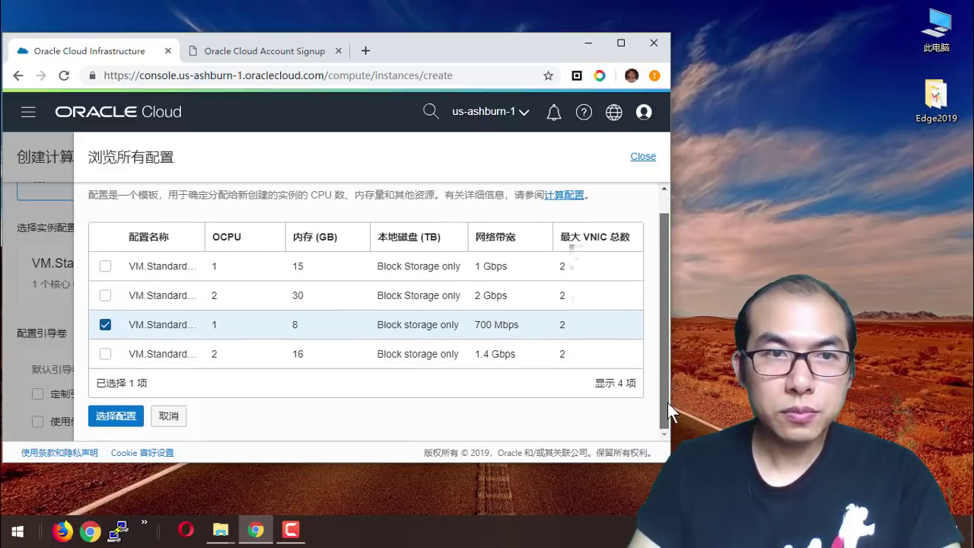
{"action": "left_click", "coordinate": [116, 417]}
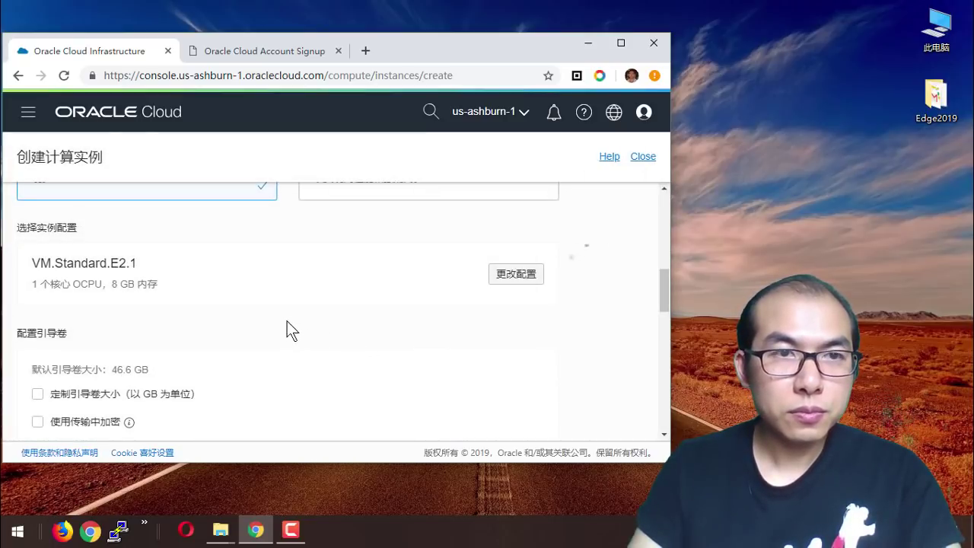
- Review the boot volume, SSH key and virtual cloud network sections, including the network compartment choices
{"action": "scroll", "coordinate": [333, 348], "scroll_direction": "down", "scroll_amount": 2}
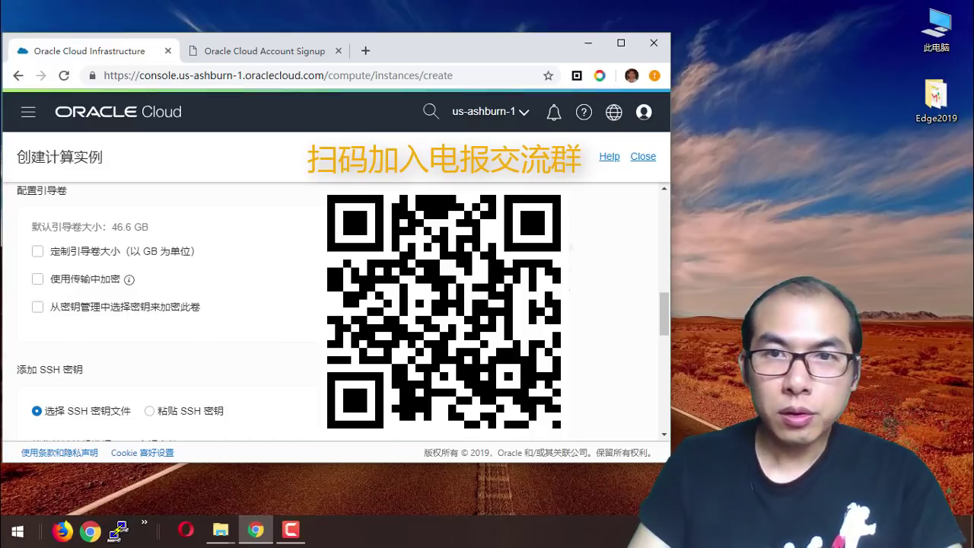
{"action": "left_click_drag", "start_coordinate": [663, 305], "coordinate": [665, 333]}
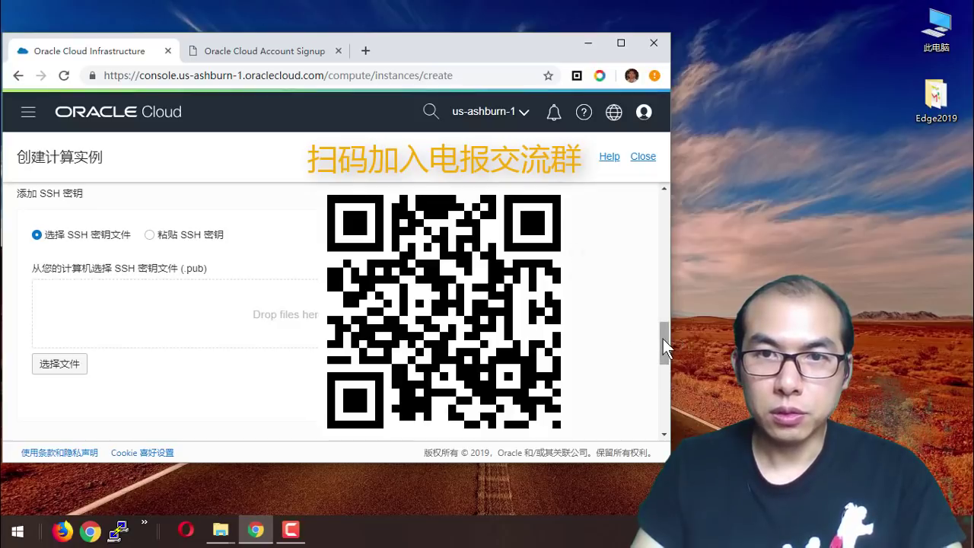
{"action": "left_click_drag", "start_coordinate": [663, 339], "coordinate": [665, 377]}
{"action": "left_click_drag", "start_coordinate": [665, 374], "coordinate": [666, 387]}
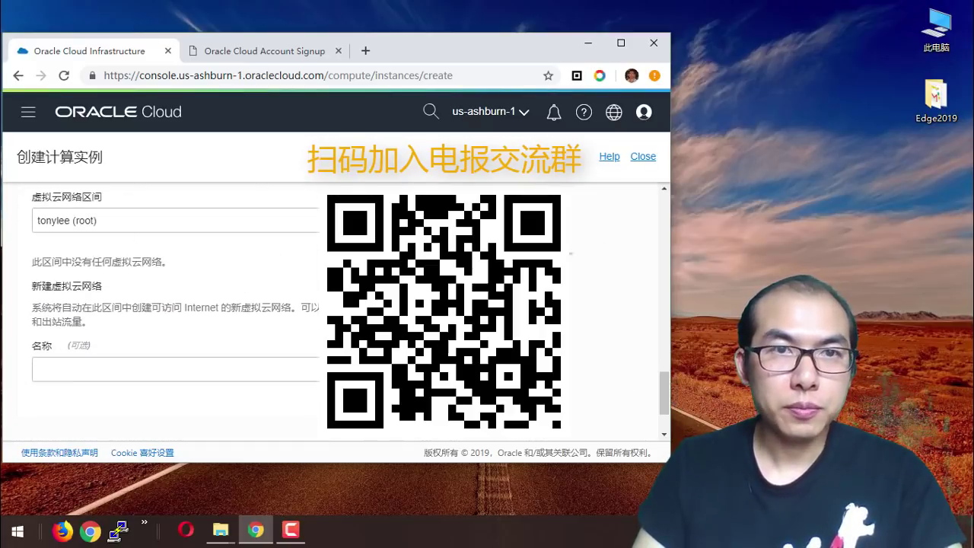
{"action": "left_click", "coordinate": [572, 228]}
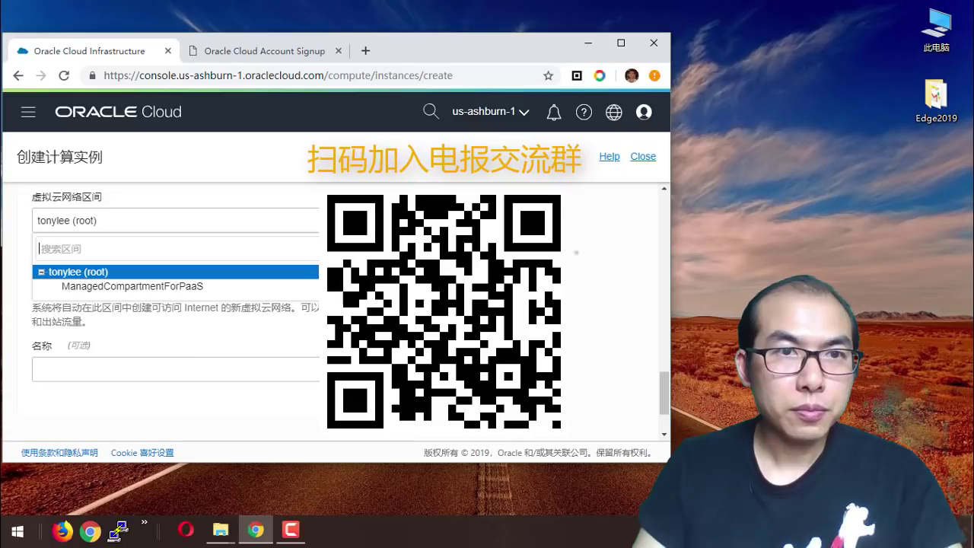
{"action": "left_click", "coordinate": [592, 245]}
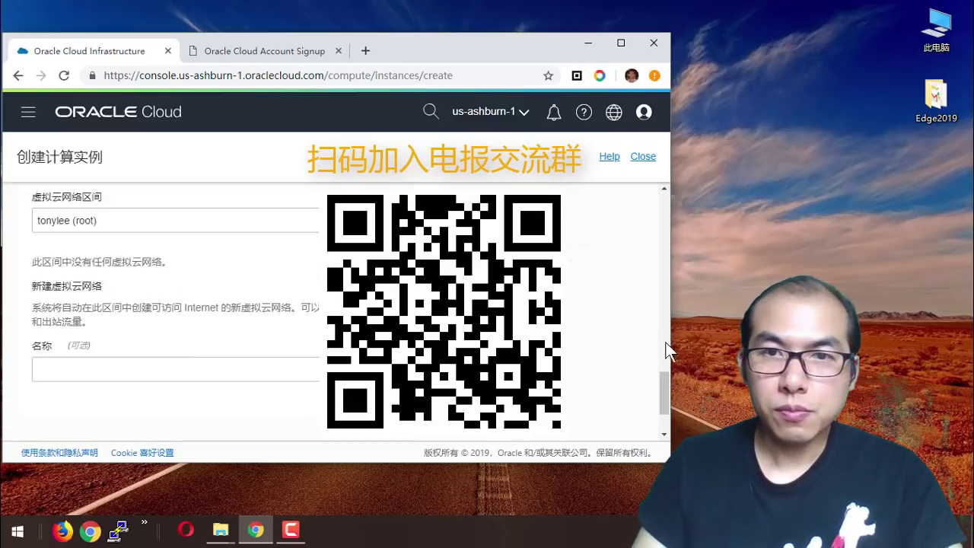
{"action": "left_click_drag", "start_coordinate": [666, 391], "coordinate": [667, 410]}
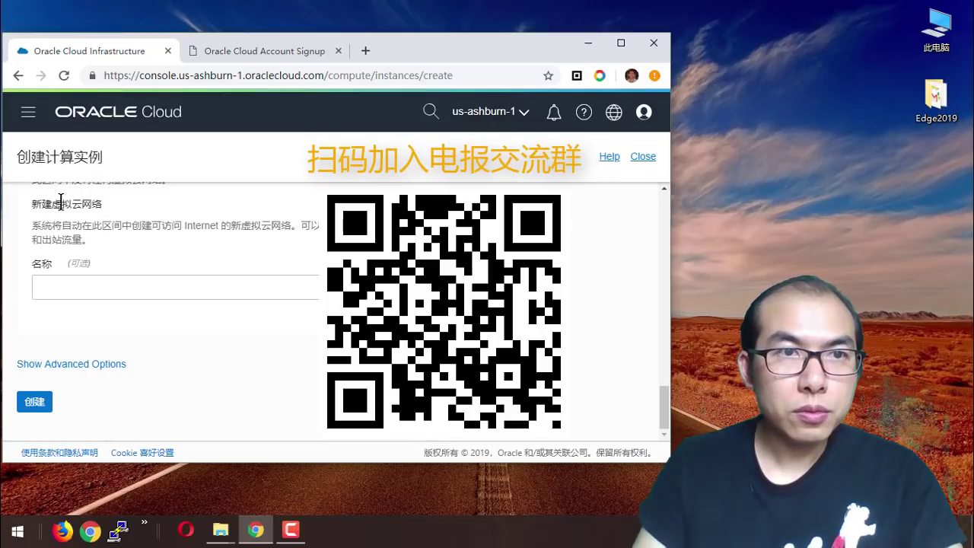
{"action": "left_click_drag", "start_coordinate": [666, 400], "coordinate": [666, 391]}
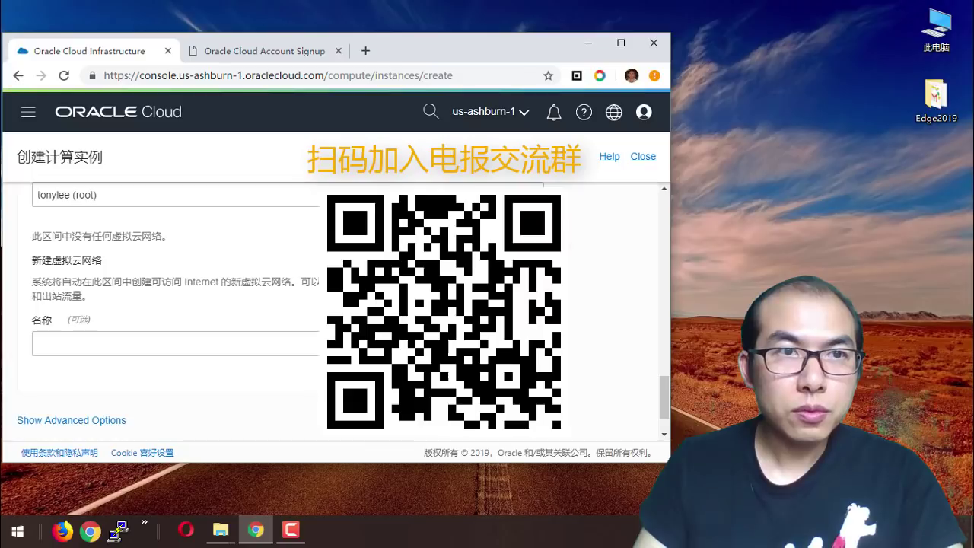
{"action": "left_click", "coordinate": [175, 195]}
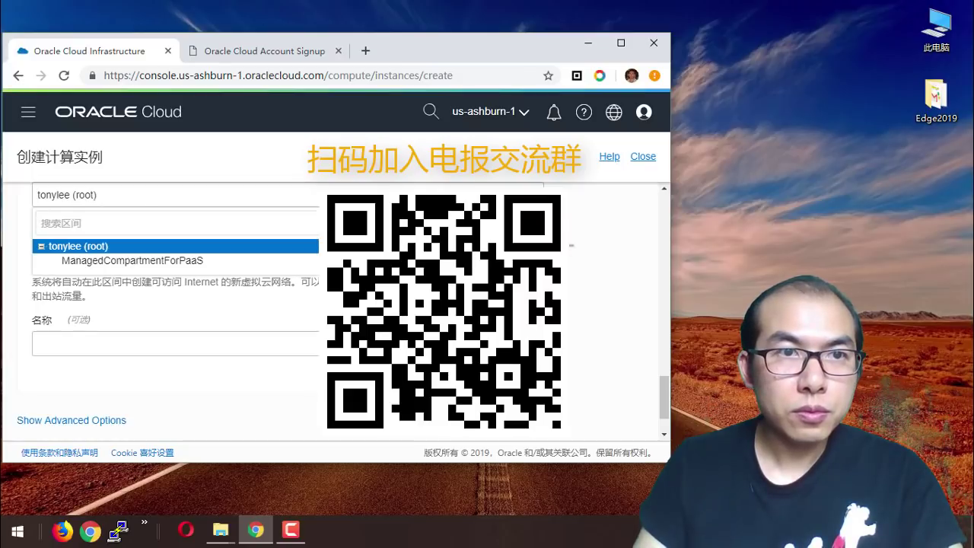
{"action": "key", "text": "Escape"}
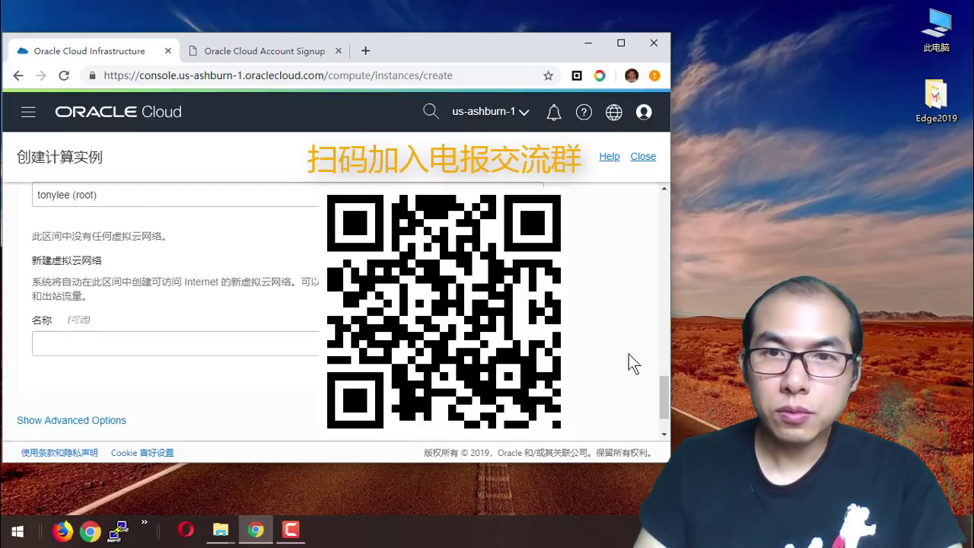
- Expand the advanced options and examine the fault domain choices in the management settings
{"action": "left_click_drag", "start_coordinate": [668, 401], "coordinate": [652, 433]}
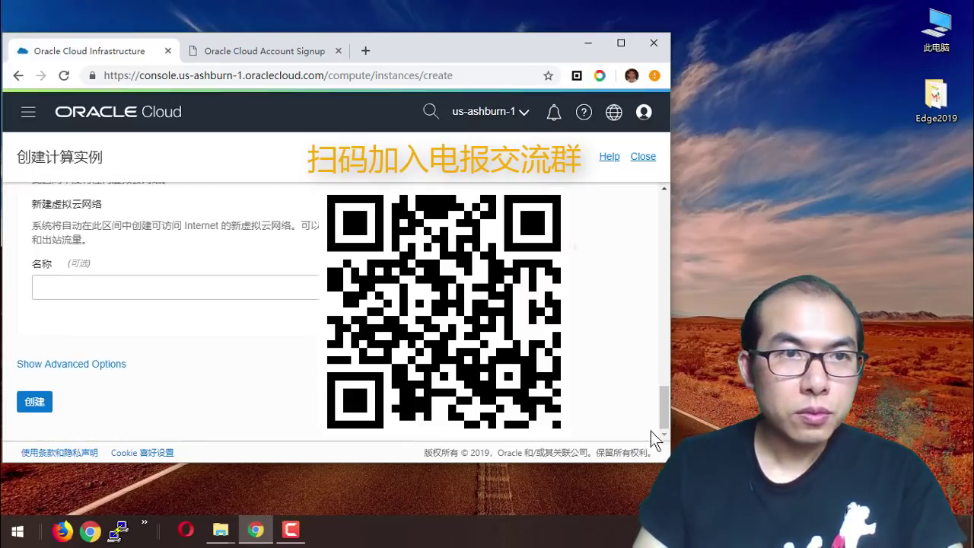
{"action": "left_click", "coordinate": [85, 367]}
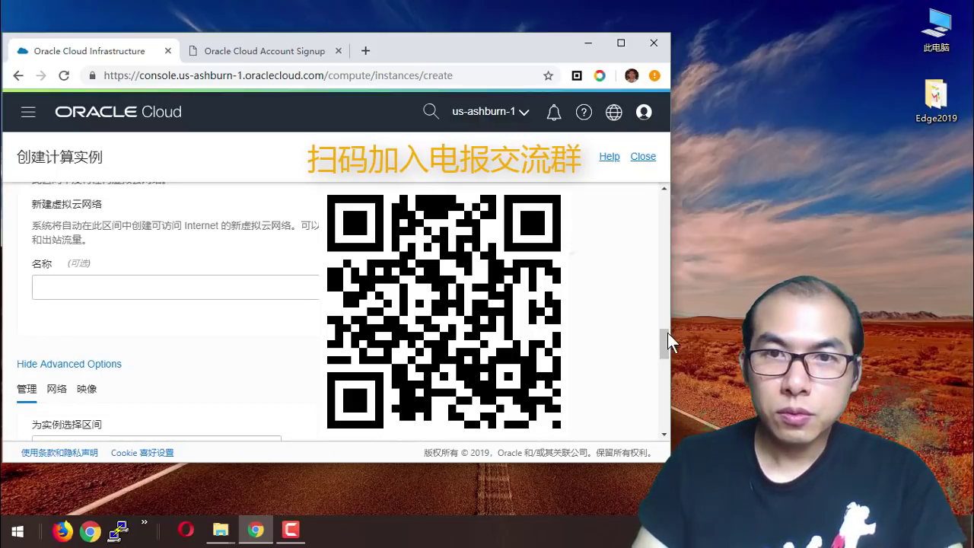
{"action": "mouse_move", "coordinate": [668, 336]}
{"action": "left_mouse_down"}
{"action": "mouse_move", "coordinate": [666, 364]}
{"action": "mouse_move", "coordinate": [666, 351]}
{"action": "left_mouse_up"}
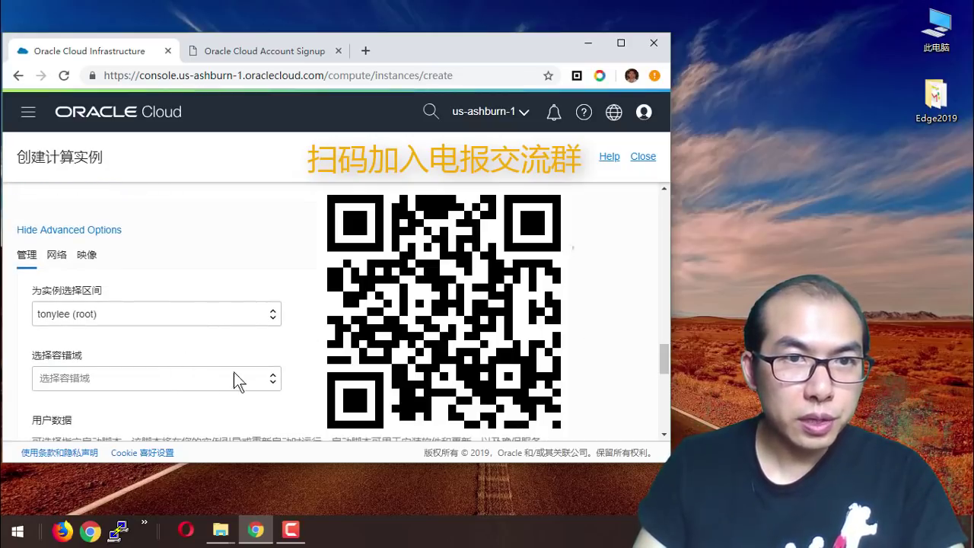
{"action": "left_click", "coordinate": [254, 378]}
{"action": "key", "text": "Escape"}
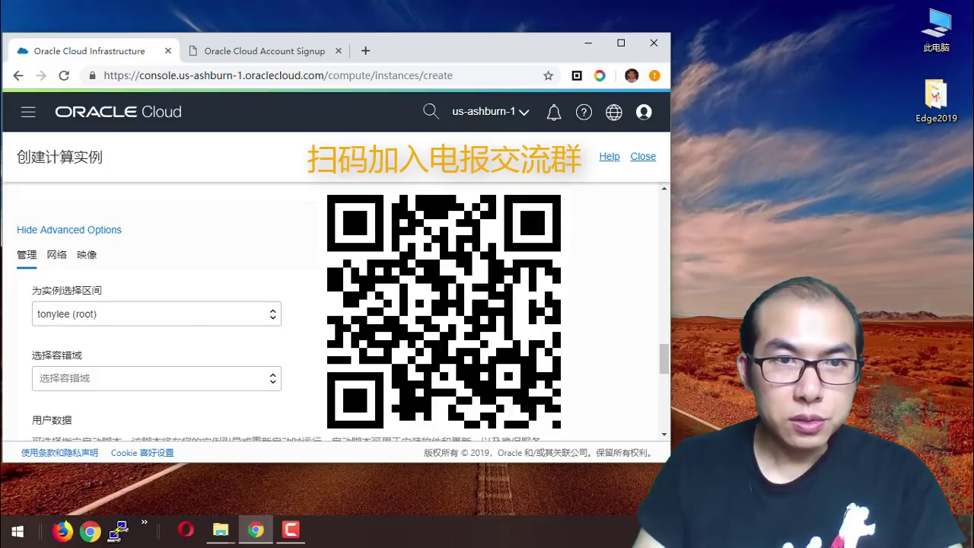
{"action": "scroll", "coordinate": [217, 327], "scroll_direction": "down", "scroll_amount": 1}
{"action": "left_click", "coordinate": [217, 308]}
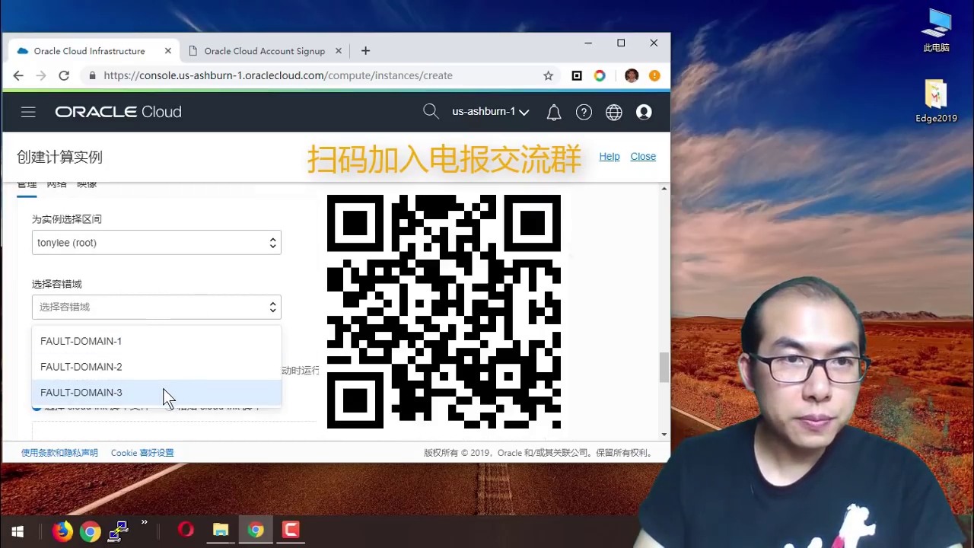
{"action": "key", "text": "Escape"}
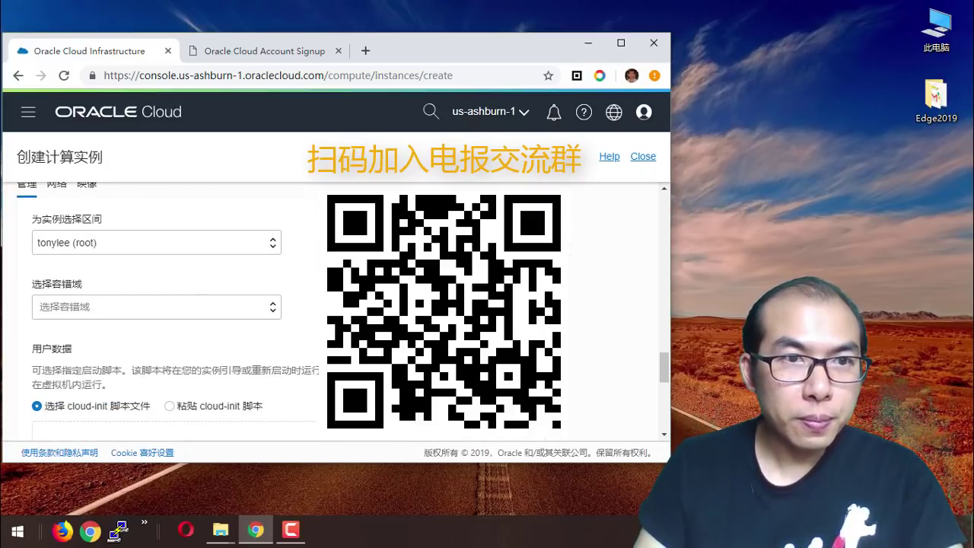
- Review the advanced networking settings and the available image builds, keeping image build 2019.02.25-0
{"action": "scroll", "coordinate": [160, 305], "scroll_direction": "up", "scroll_amount": 1}
{"action": "left_click", "coordinate": [56, 254]}
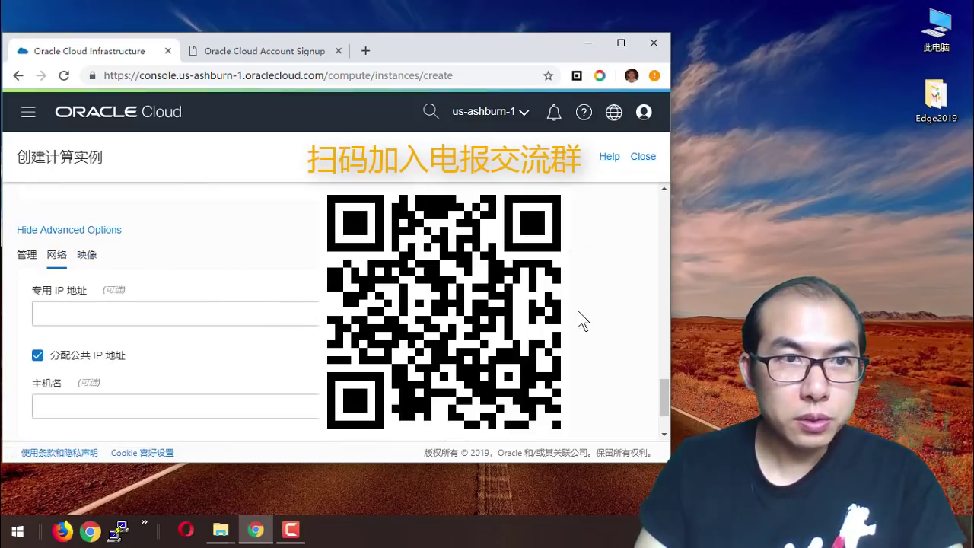
{"action": "scroll", "coordinate": [587, 321], "scroll_direction": "down", "scroll_amount": 1}
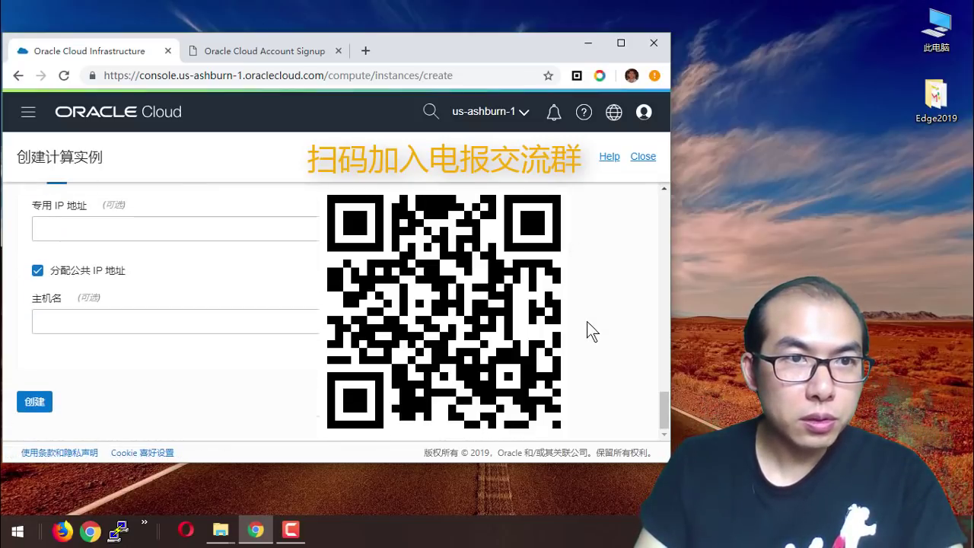
{"action": "scroll", "coordinate": [587, 322], "scroll_direction": "up", "scroll_amount": 3}
{"action": "scroll", "coordinate": [156, 362], "scroll_direction": "down", "scroll_amount": 3}
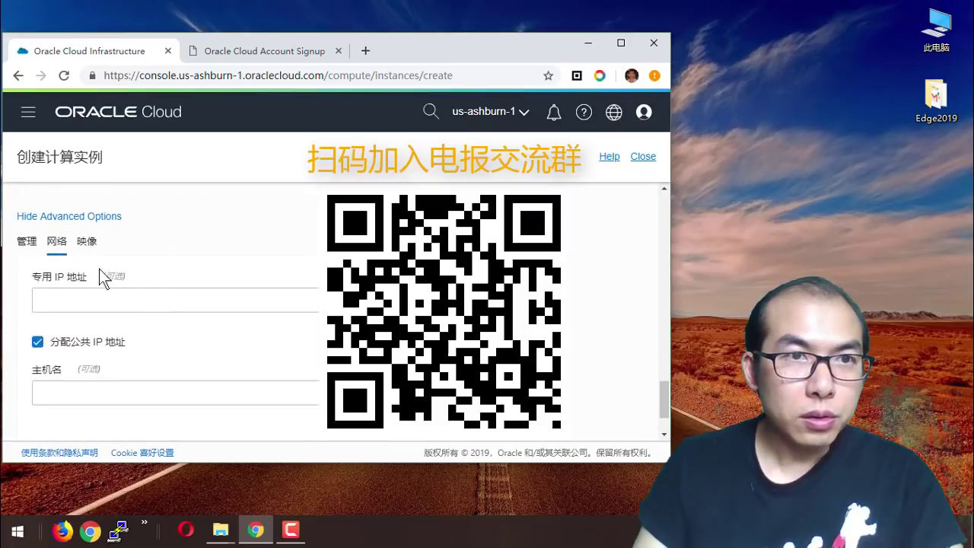
{"action": "left_click", "coordinate": [86, 242]}
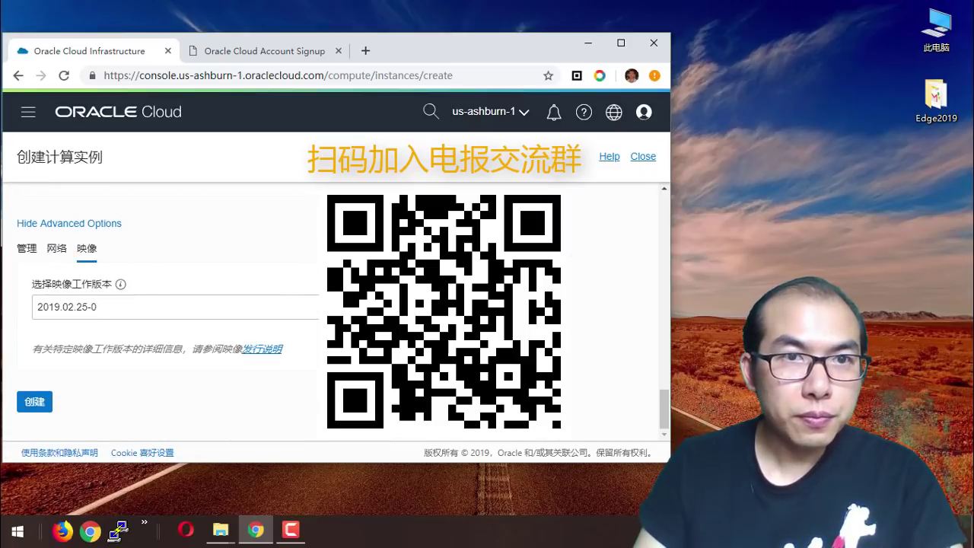
{"action": "left_click", "coordinate": [175, 306]}
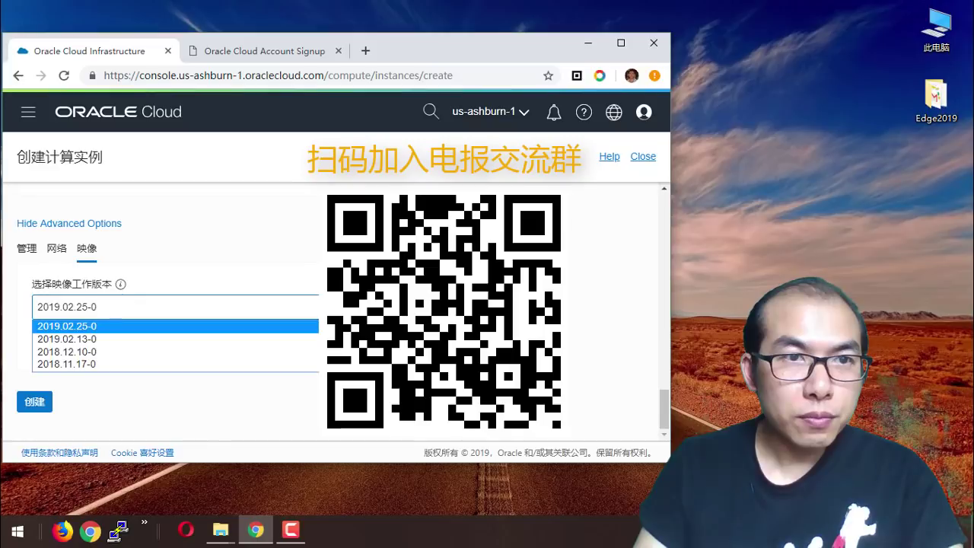
{"action": "left_click", "coordinate": [305, 326]}
- Review the advanced management settings for the cloud-init script, monitoring and tags, including the tag namespace choices
{"action": "left_click", "coordinate": [29, 249]}
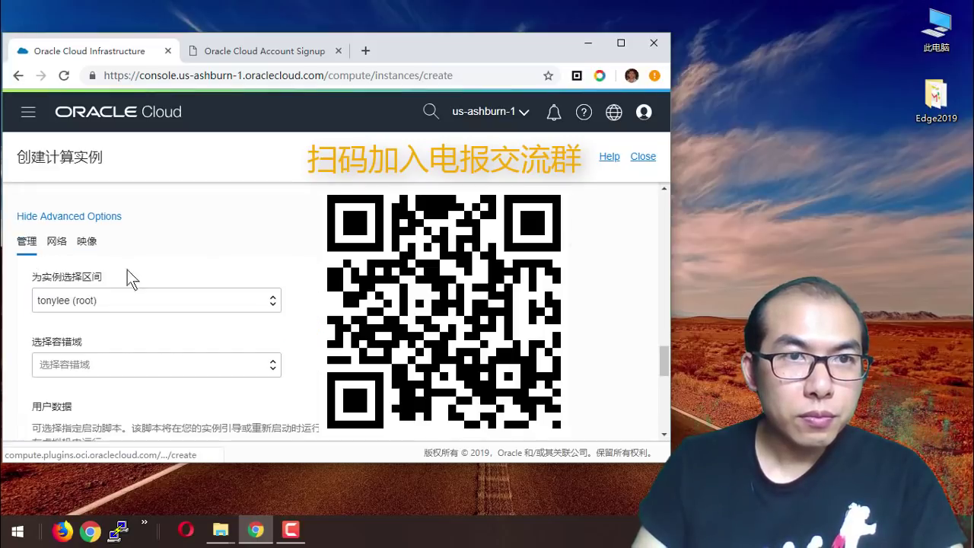
{"action": "scroll", "coordinate": [127, 270], "scroll_direction": "down", "scroll_amount": 2}
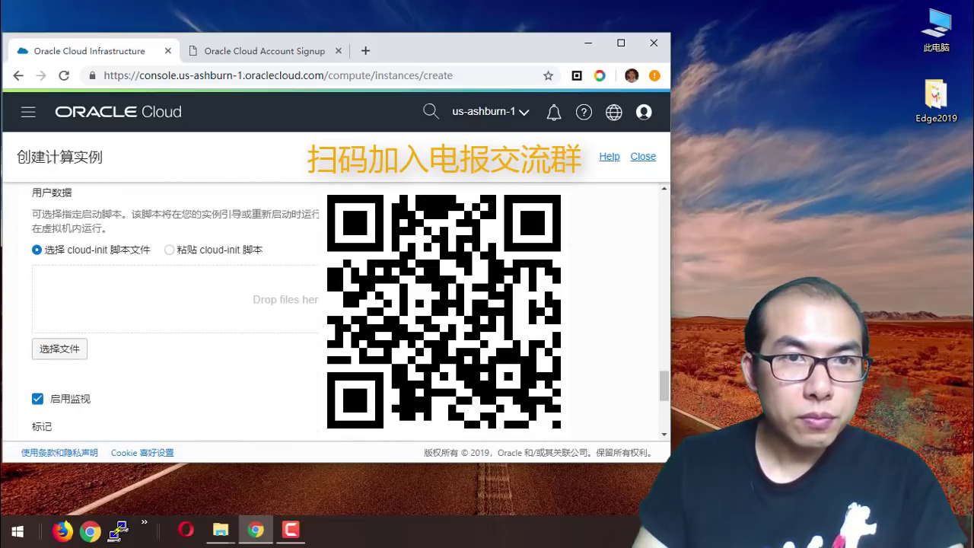
{"action": "scroll", "coordinate": [168, 304], "scroll_direction": "down", "scroll_amount": 1}
{"action": "scroll", "coordinate": [167, 305], "scroll_direction": "up", "scroll_amount": 1}
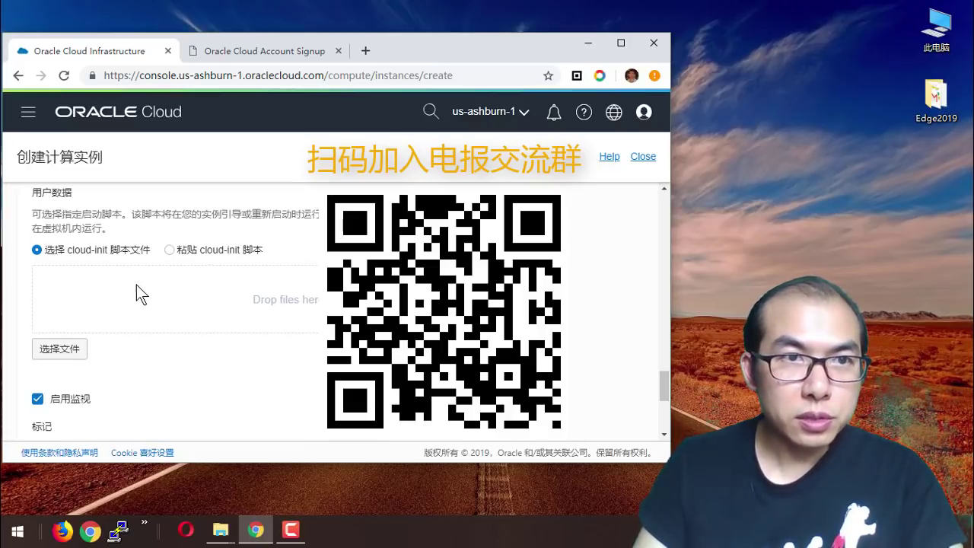
{"action": "scroll", "coordinate": [167, 304], "scroll_direction": "down", "scroll_amount": 2}
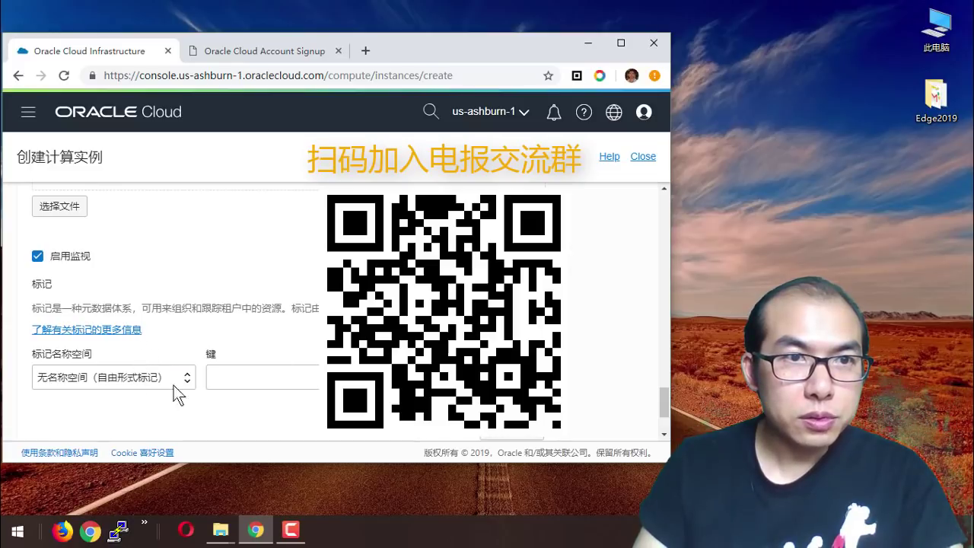
{"action": "scroll", "coordinate": [196, 387], "scroll_direction": "down", "scroll_amount": 2}
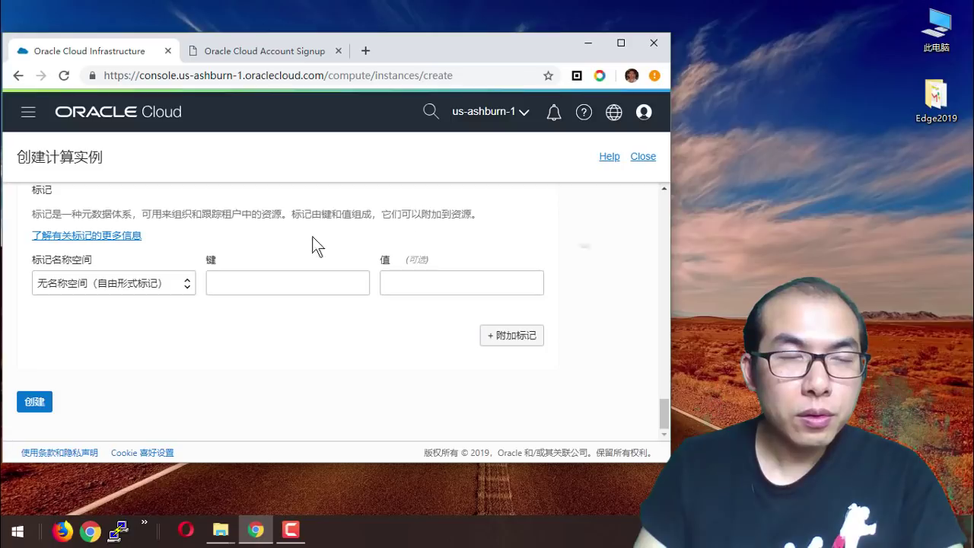
{"action": "left_click", "coordinate": [160, 282]}
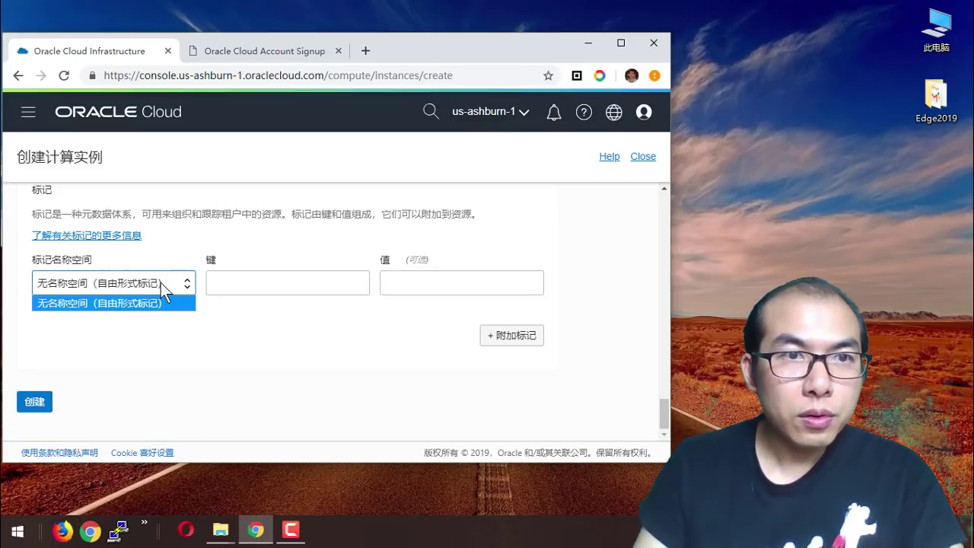
{"action": "left_click", "coordinate": [160, 282]}
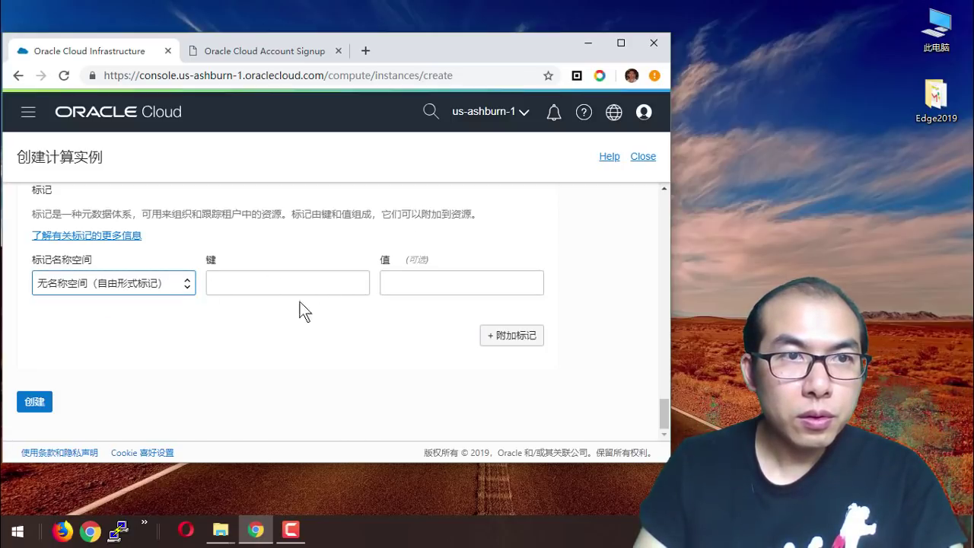
- Submit the form to create the compute instance with the configured settings
{"action": "left_click", "coordinate": [44, 416]}
{"action": "left_click", "coordinate": [32, 403]}
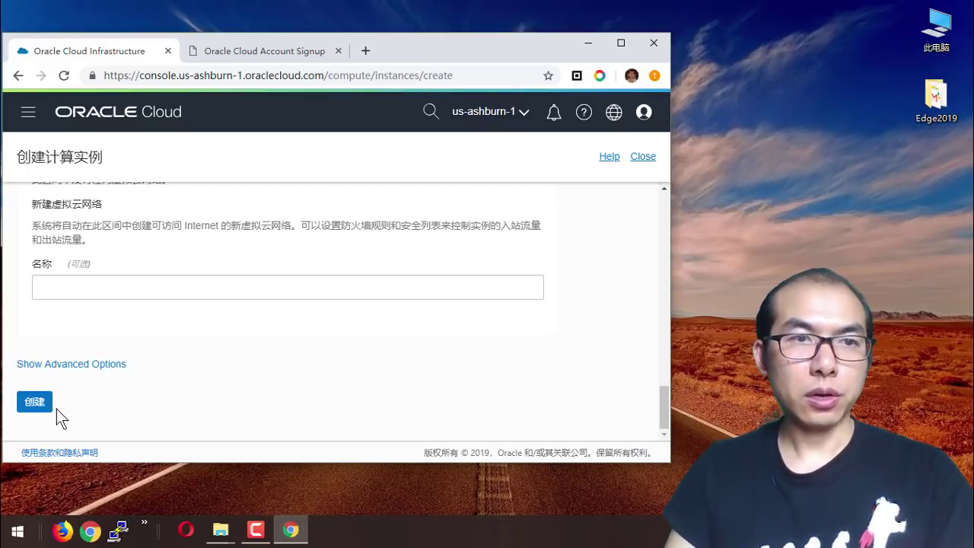
- Create the TonyVPS instance from the completed compute instance form
{"action": "left_click", "coordinate": [35, 404]}
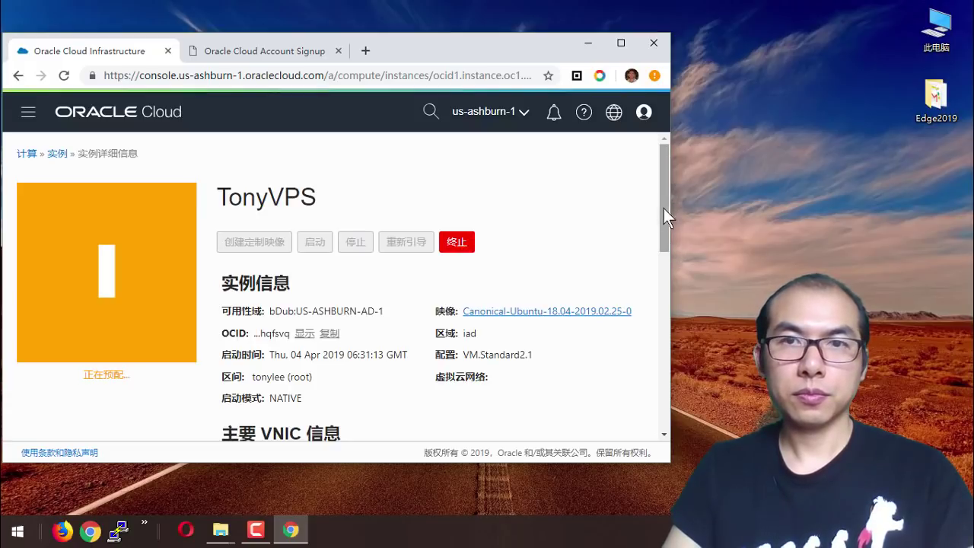
- Examine the TonyVPS details page for its instance information, primary VNIC IP addresses, metrics and attached resources
{"action": "scroll", "coordinate": [665, 274], "scroll_direction": "down", "scroll_amount": 5}
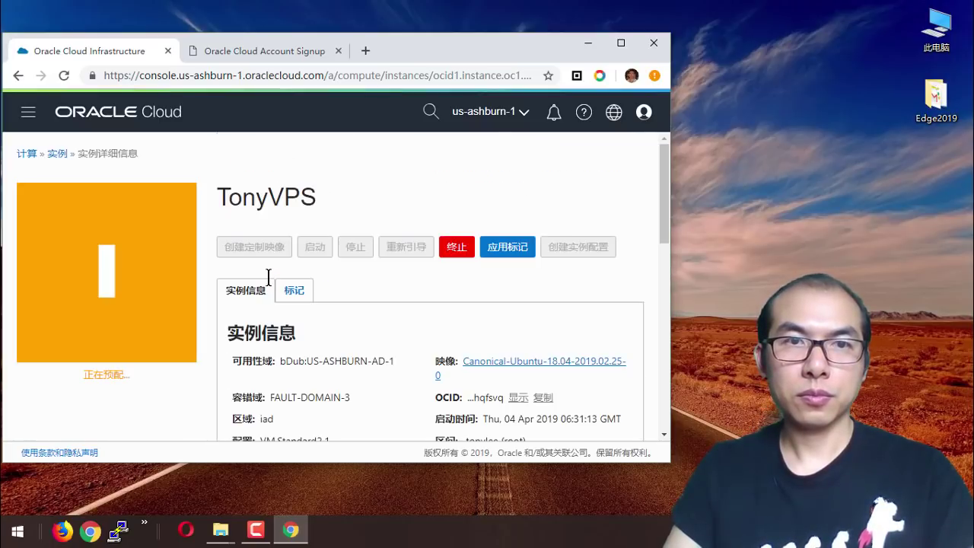
{"action": "scroll", "coordinate": [228, 276], "scroll_direction": "up", "scroll_amount": 4}
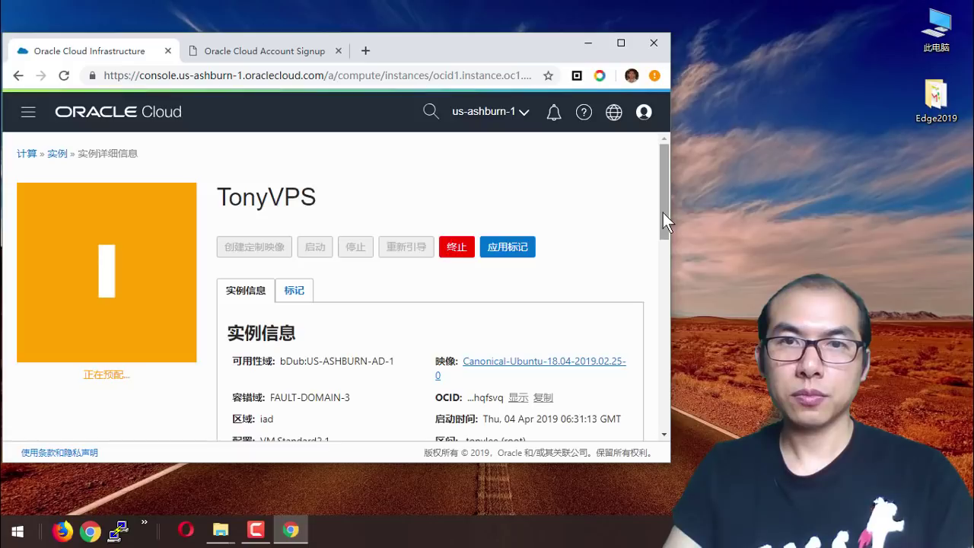
{"action": "left_click_drag", "start_coordinate": [663, 213], "coordinate": [662, 293]}
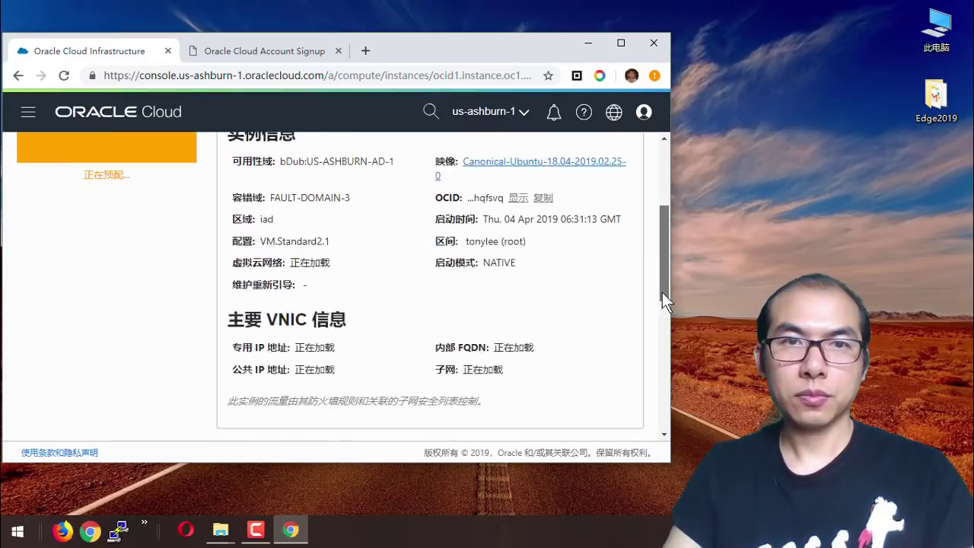
{"action": "scroll", "coordinate": [662, 294], "scroll_direction": "down", "scroll_amount": 1}
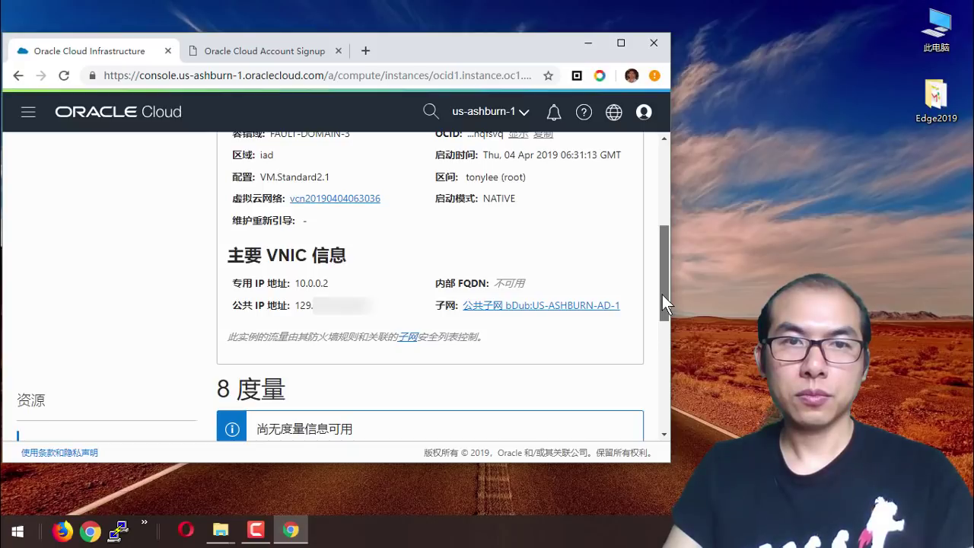
{"action": "left_click_drag", "start_coordinate": [662, 296], "coordinate": [661, 373]}
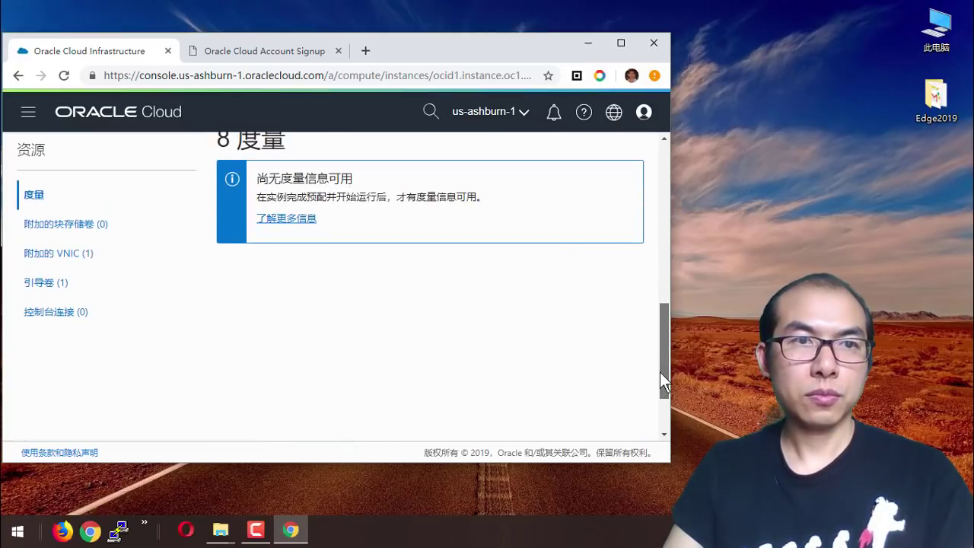
{"action": "mouse_move", "coordinate": [660, 373]}
{"action": "left_mouse_down"}
{"action": "mouse_move", "coordinate": [658, 395]}
{"action": "mouse_move", "coordinate": [654, 375]}
{"action": "left_mouse_up"}
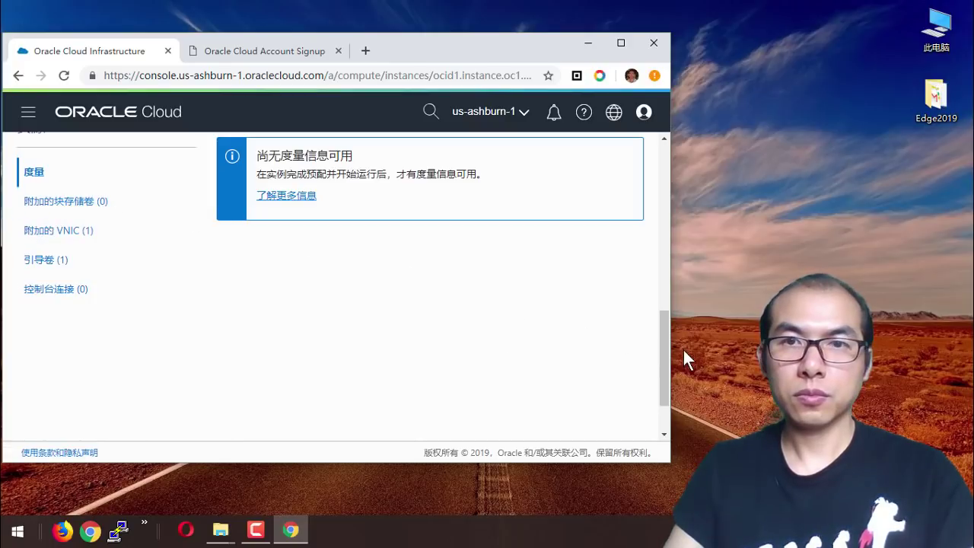
{"action": "left_click_drag", "start_coordinate": [663, 356], "coordinate": [663, 248]}
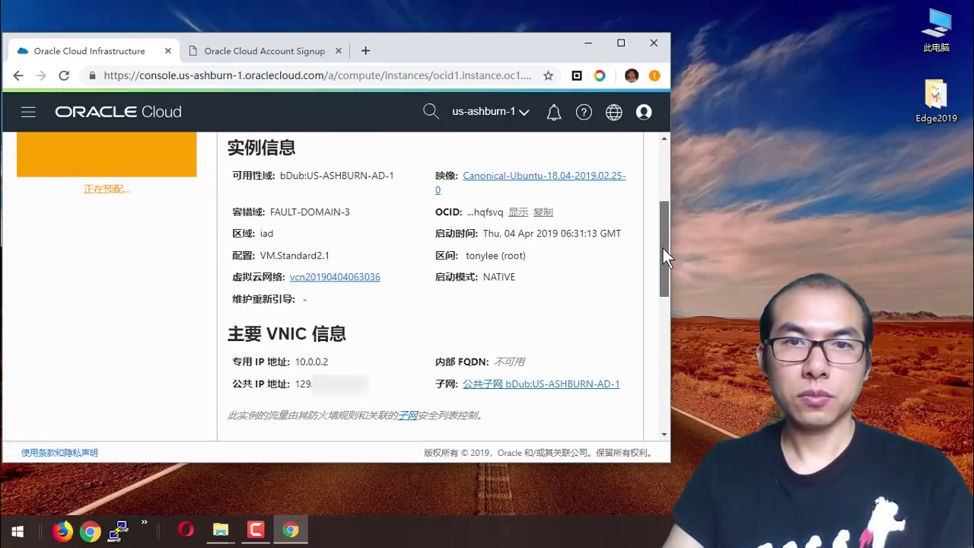